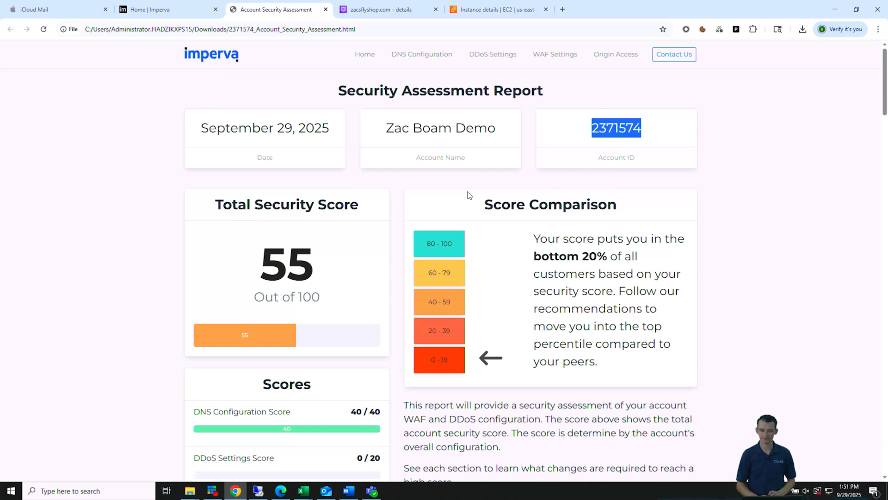
Review the total security score, category scores, peer comparison and Required Action list in the Security Assessment Report
{"action": "left_click", "coordinate": [418, 192]}
{"action": "scroll", "coordinate": [400, 217], "scroll_direction": "down", "scroll_amount": 1}
{"action": "scroll", "coordinate": [400, 217], "scroll_direction": "down", "scroll_amount": 1}
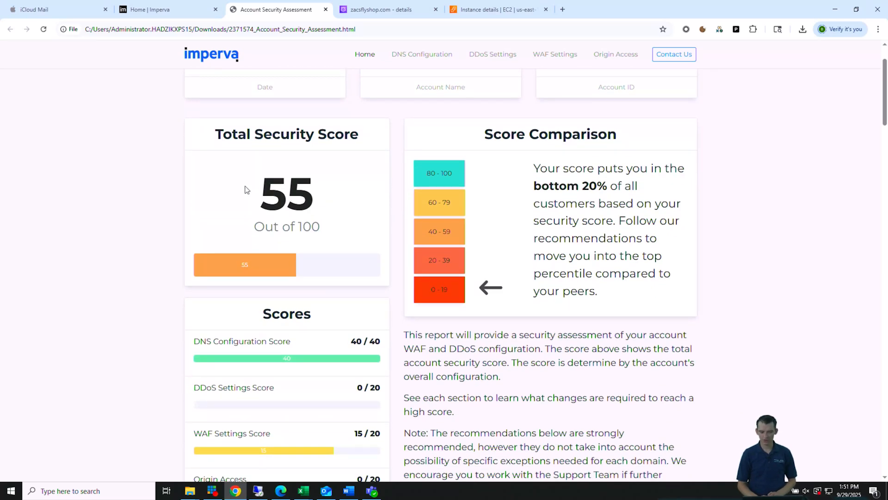
{"action": "left_click_drag", "start_coordinate": [245, 190], "coordinate": [323, 211]}
{"action": "left_click", "coordinate": [363, 186]}
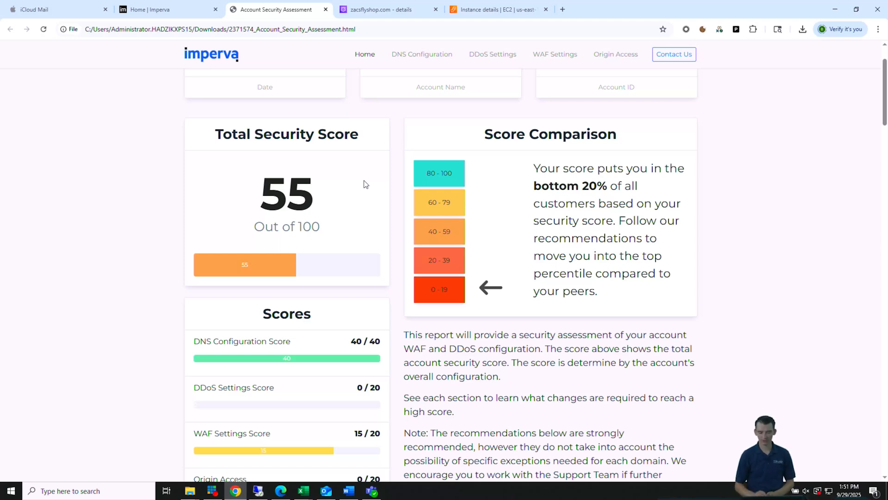
{"action": "scroll", "coordinate": [365, 184], "scroll_direction": "down", "scroll_amount": 1}
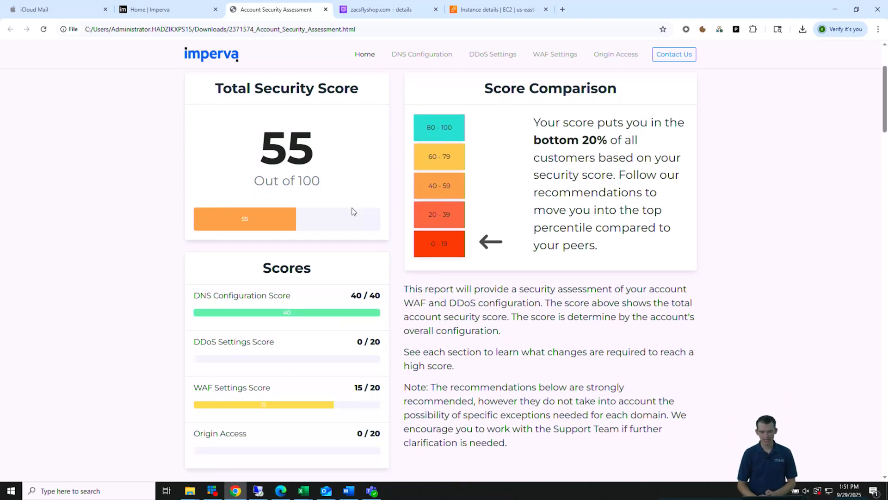
{"action": "scroll", "coordinate": [353, 211], "scroll_direction": "down", "scroll_amount": 2}
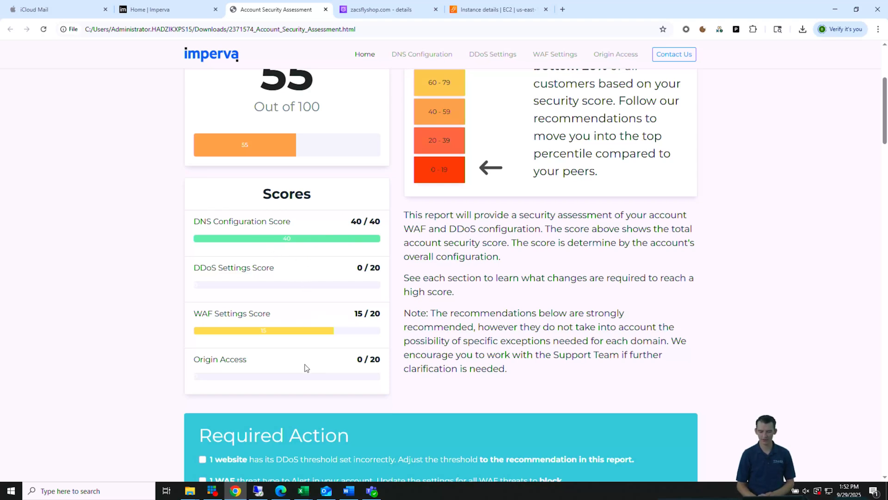
{"action": "scroll", "coordinate": [423, 305], "scroll_direction": "up", "scroll_amount": 1}
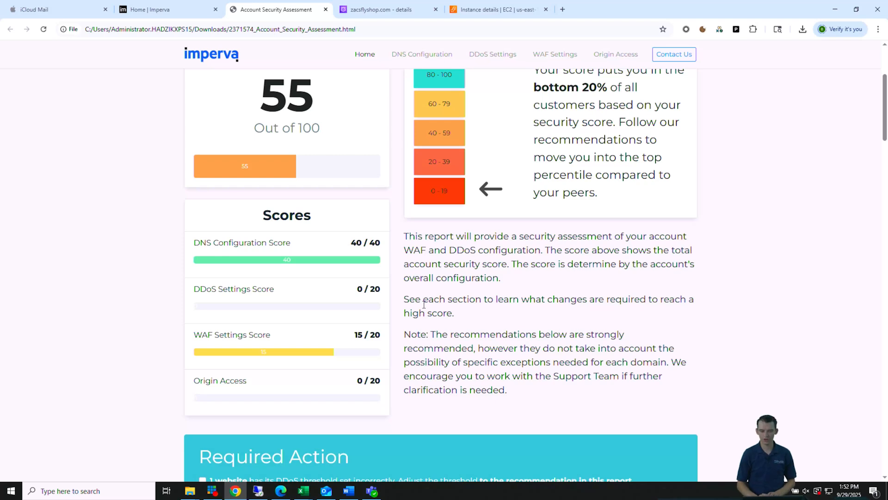
{"action": "scroll", "coordinate": [424, 304], "scroll_direction": "down", "scroll_amount": 3}
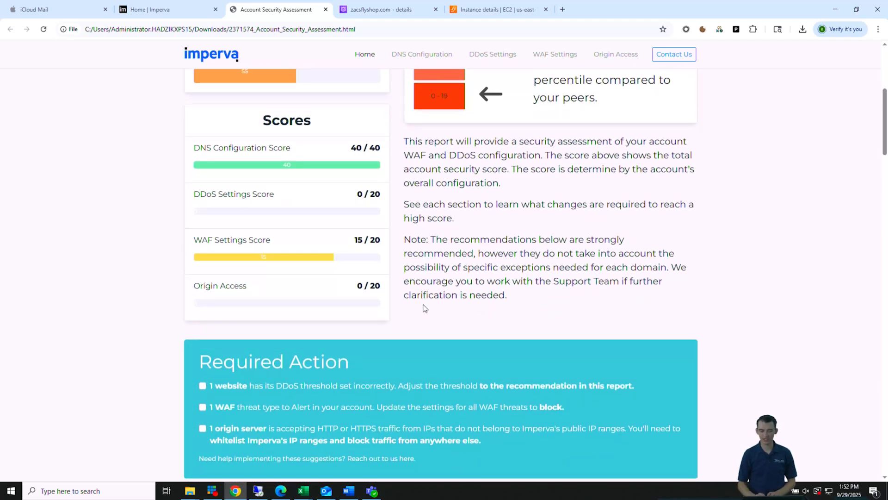
{"action": "scroll", "coordinate": [432, 311], "scroll_direction": "down", "scroll_amount": 3}
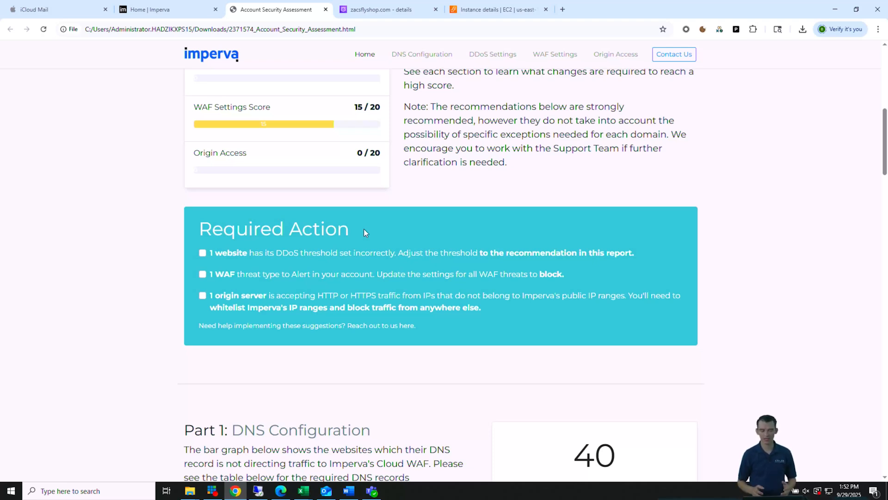
Examine the report's DNS Configuration section, including its score, configuration status and list of sites not fully configured
{"action": "scroll", "coordinate": [363, 228], "scroll_direction": "down", "scroll_amount": 7}
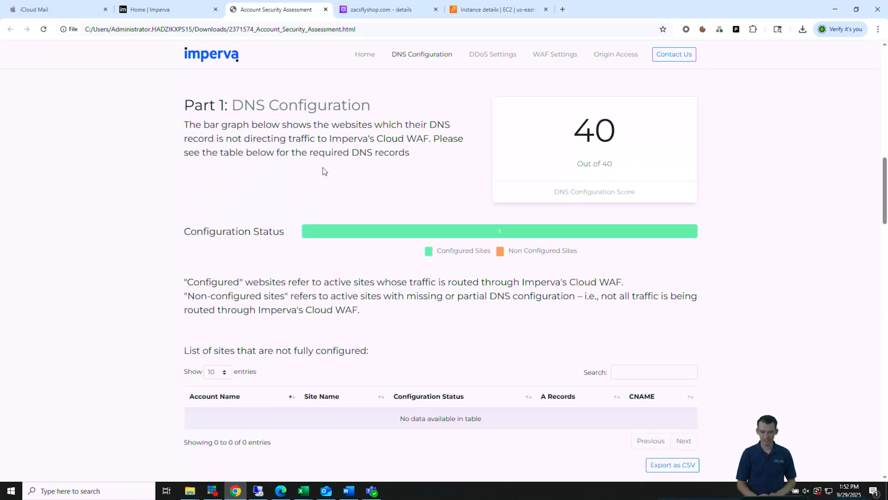
{"action": "scroll", "coordinate": [324, 171], "scroll_direction": "down", "scroll_amount": 1}
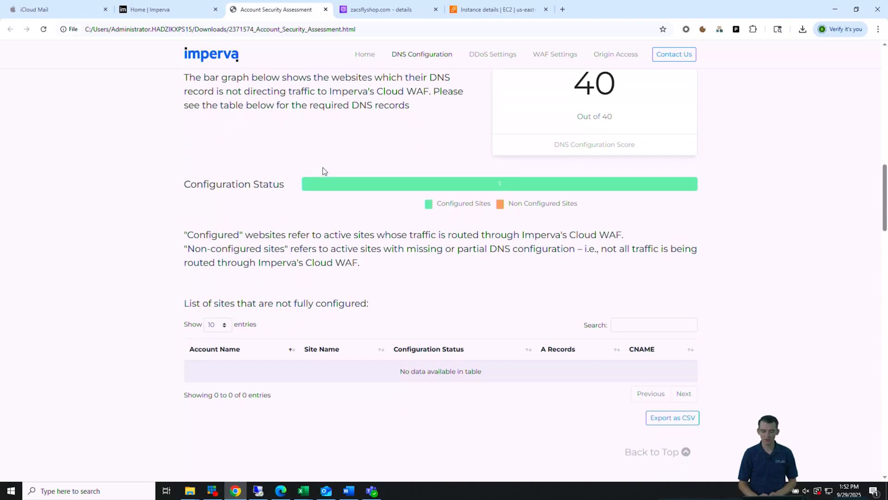
{"action": "scroll", "coordinate": [324, 172], "scroll_direction": "down", "scroll_amount": 1}
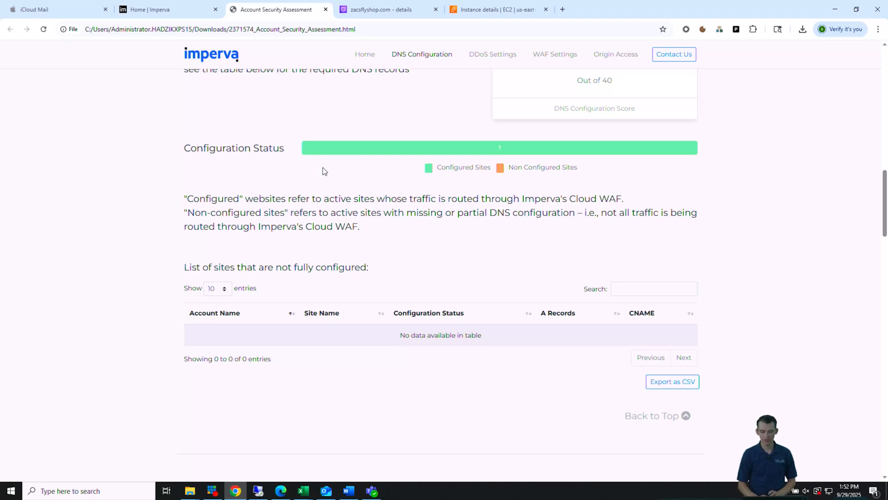
{"action": "scroll", "coordinate": [347, 203], "scroll_direction": "up", "scroll_amount": 1}
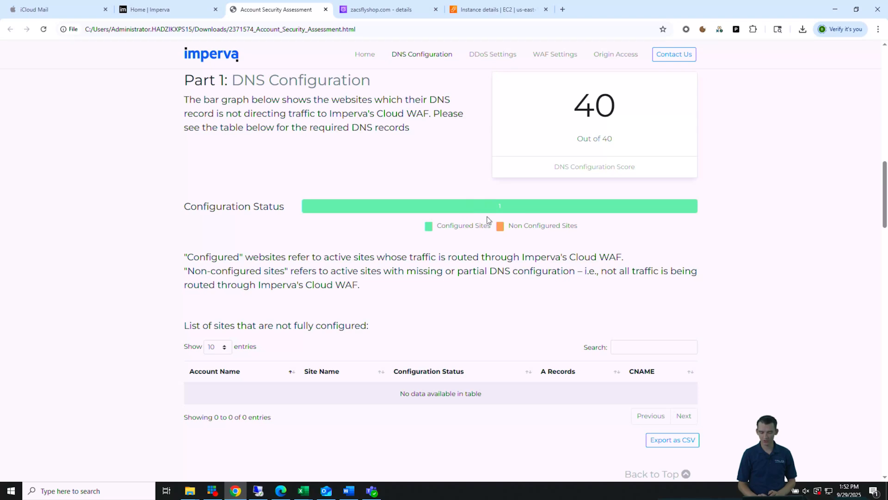
{"action": "scroll", "coordinate": [393, 297], "scroll_direction": "down", "scroll_amount": 1}
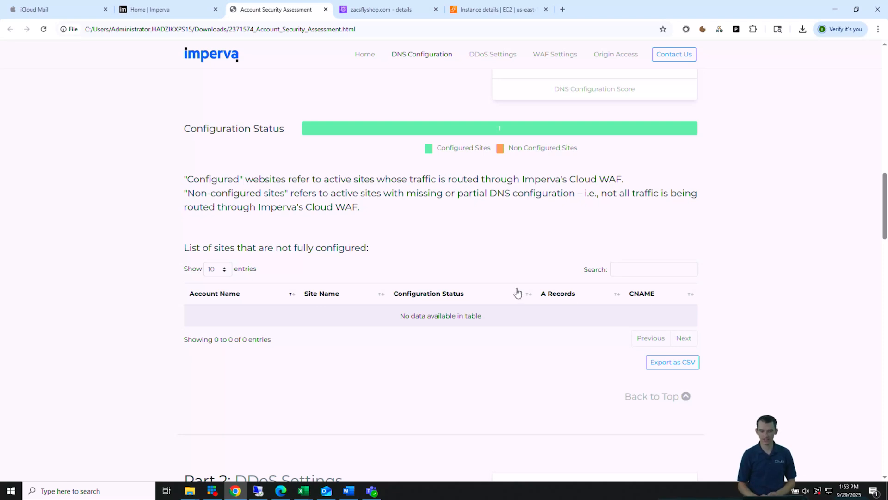
{"action": "scroll", "coordinate": [507, 240], "scroll_direction": "up", "scroll_amount": 2}
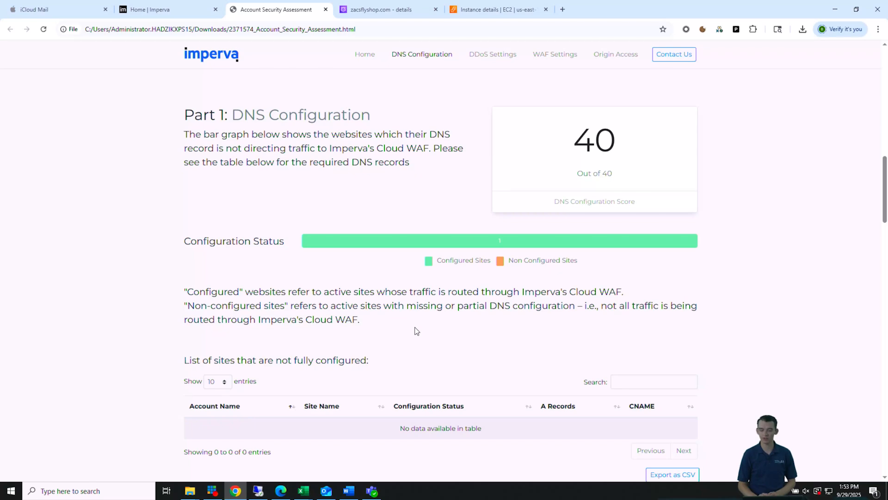
{"action": "scroll", "coordinate": [415, 330], "scroll_direction": "down", "scroll_amount": 8}
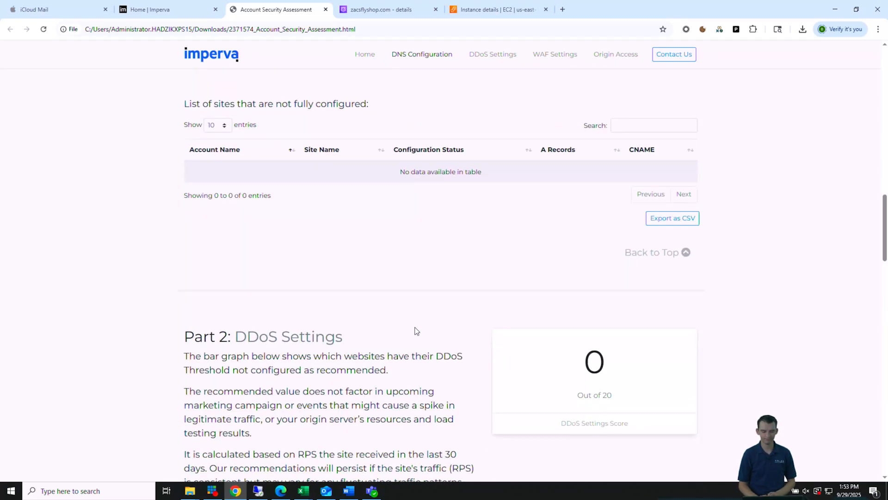
{"action": "scroll", "coordinate": [415, 331], "scroll_direction": "up", "scroll_amount": 7}
{"action": "scroll", "coordinate": [486, 214], "scroll_direction": "down", "scroll_amount": 9}
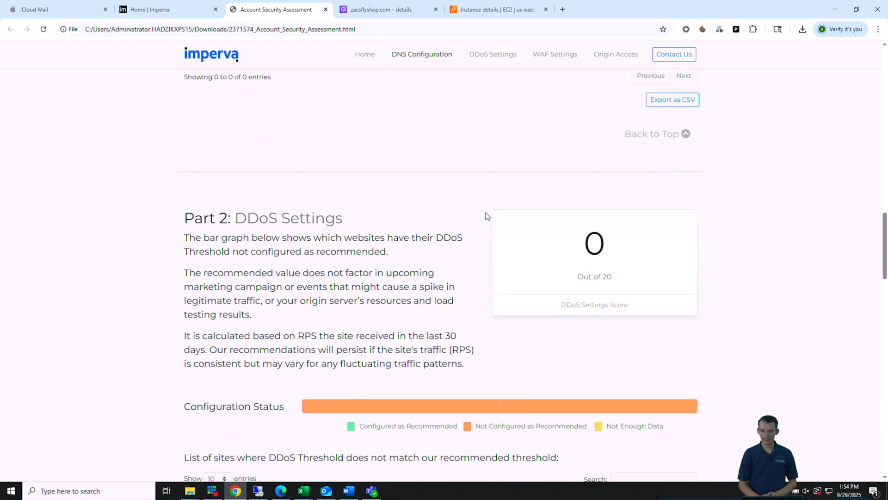
{"action": "scroll", "coordinate": [485, 215], "scroll_direction": "down", "scroll_amount": 1}
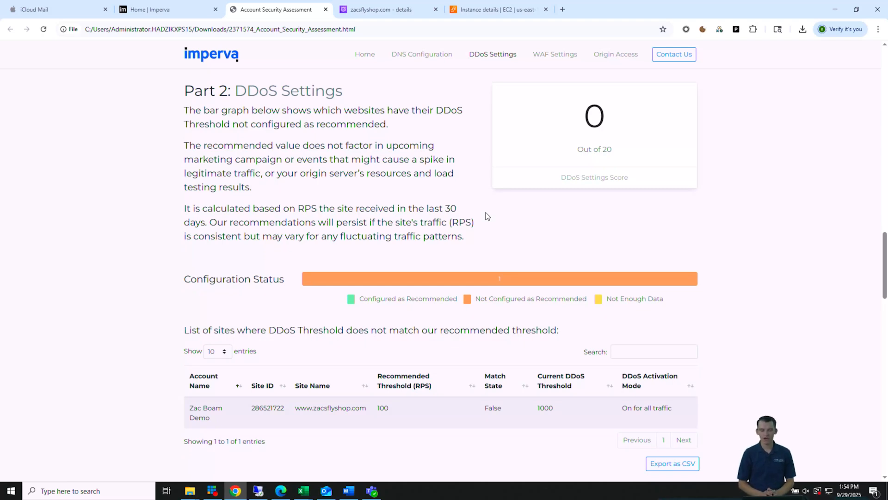
{"action": "left_click_drag", "start_coordinate": [574, 118], "coordinate": [617, 160]}
{"action": "left_click", "coordinate": [673, 202]}
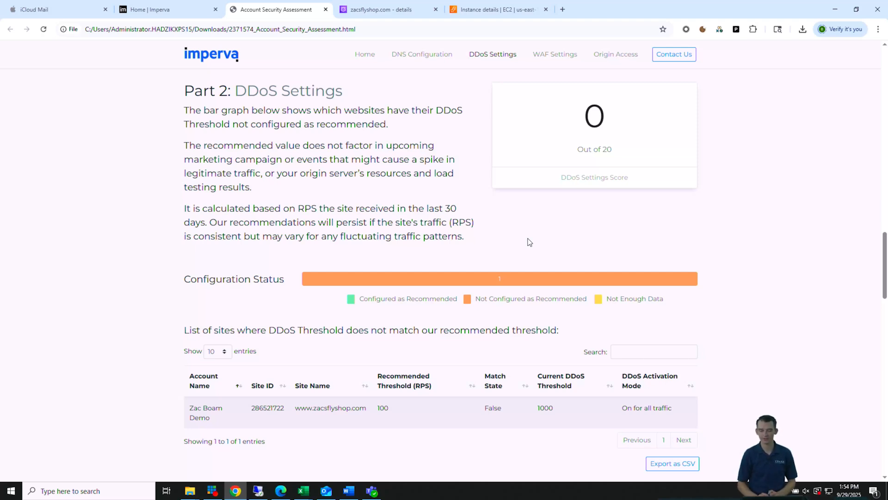
{"action": "scroll", "coordinate": [530, 240], "scroll_direction": "down", "scroll_amount": 2}
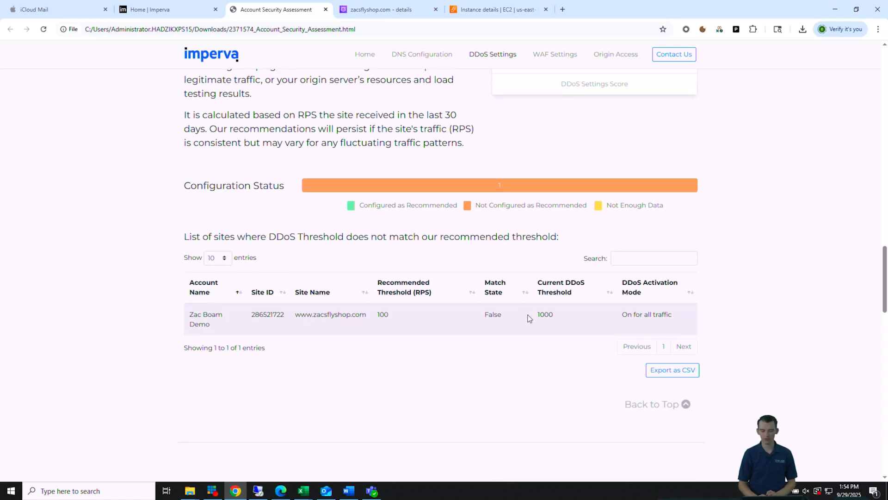
{"action": "left_click_drag", "start_coordinate": [533, 316], "coordinate": [559, 320]}
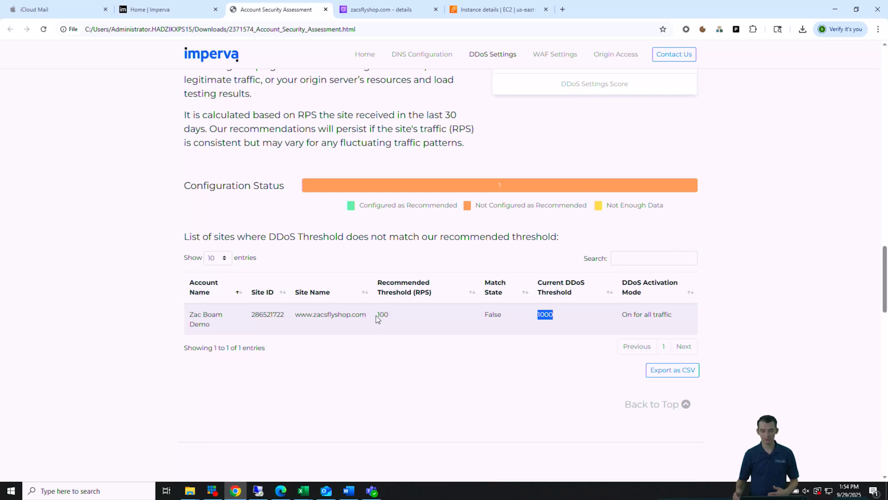
{"action": "left_click_drag", "start_coordinate": [376, 315], "coordinate": [391, 317]}
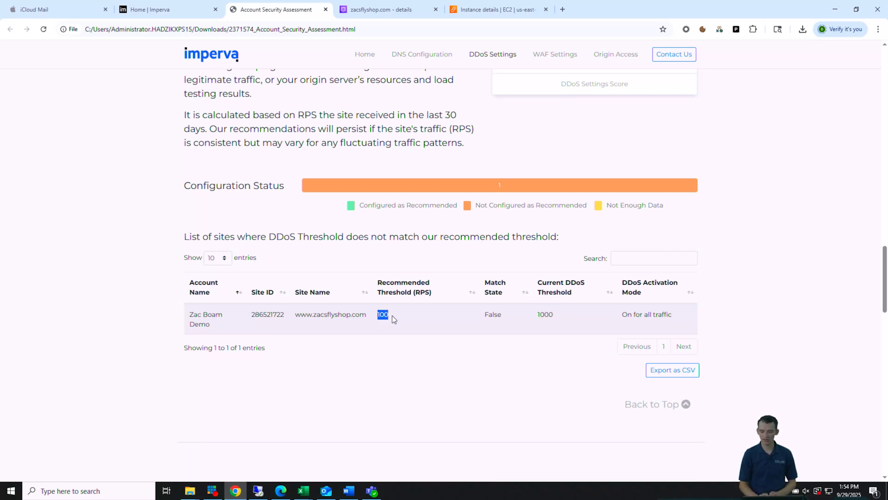
{"action": "left_click", "coordinate": [389, 348]}
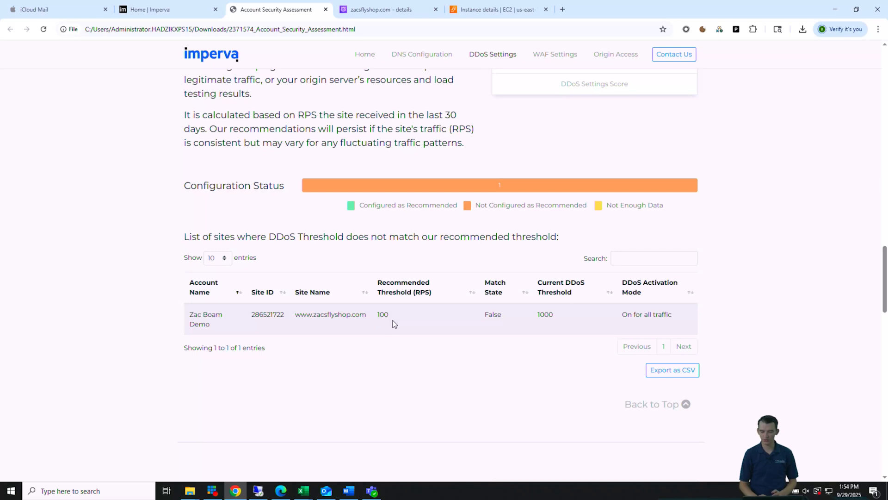
{"action": "scroll", "coordinate": [425, 318], "scroll_direction": "up", "scroll_amount": 1}
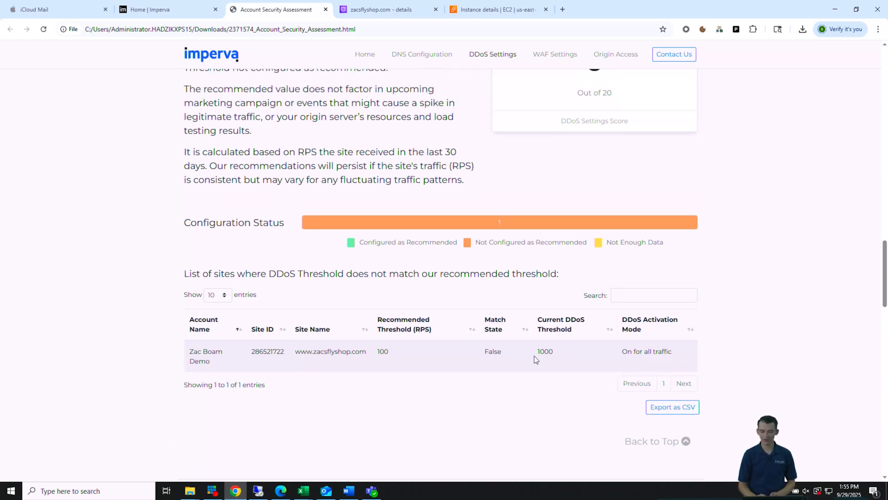
{"action": "double_click", "coordinate": [539, 359]}
{"action": "left_click_drag", "start_coordinate": [377, 352], "coordinate": [393, 356]}
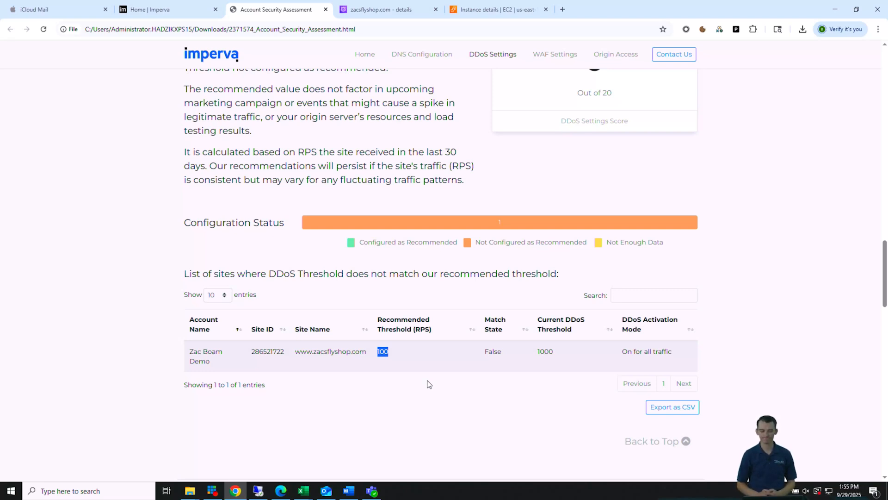
{"action": "left_click", "coordinate": [517, 380]}
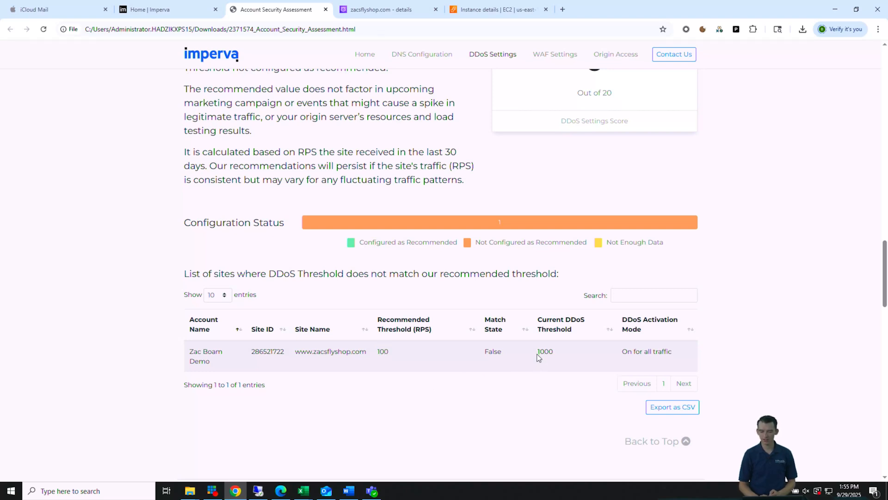
{"action": "left_click_drag", "start_coordinate": [537, 353], "coordinate": [557, 358]}
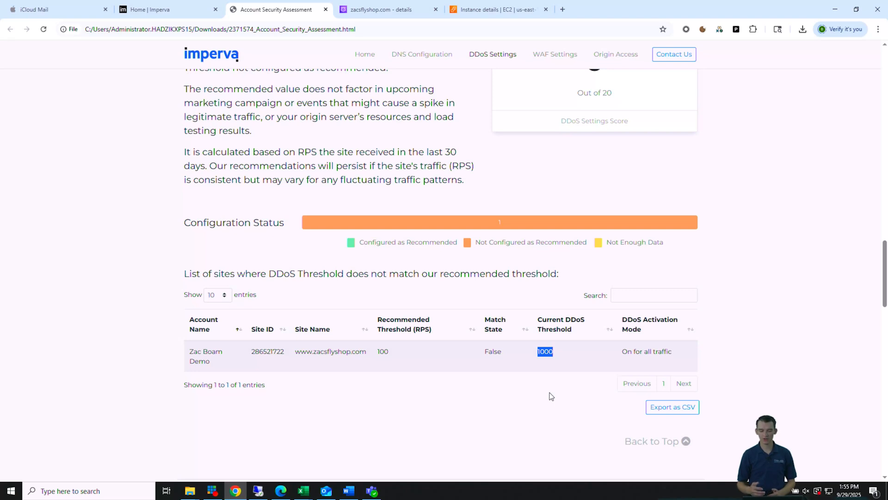
{"action": "left_click", "coordinate": [182, 14]}
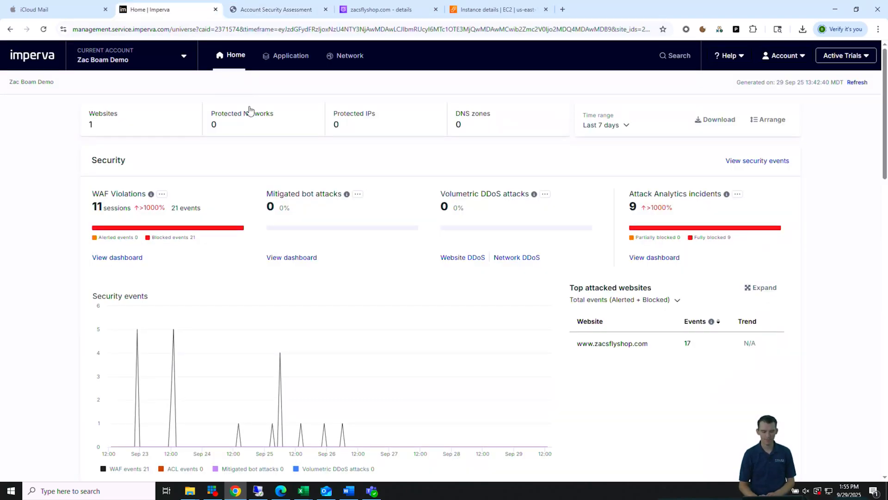
{"action": "left_click", "coordinate": [282, 57]}
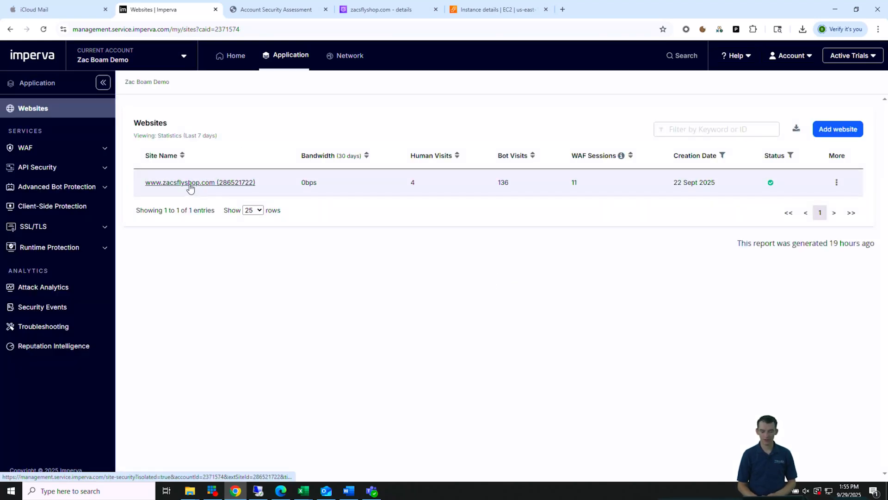
{"action": "left_click", "coordinate": [190, 185]}
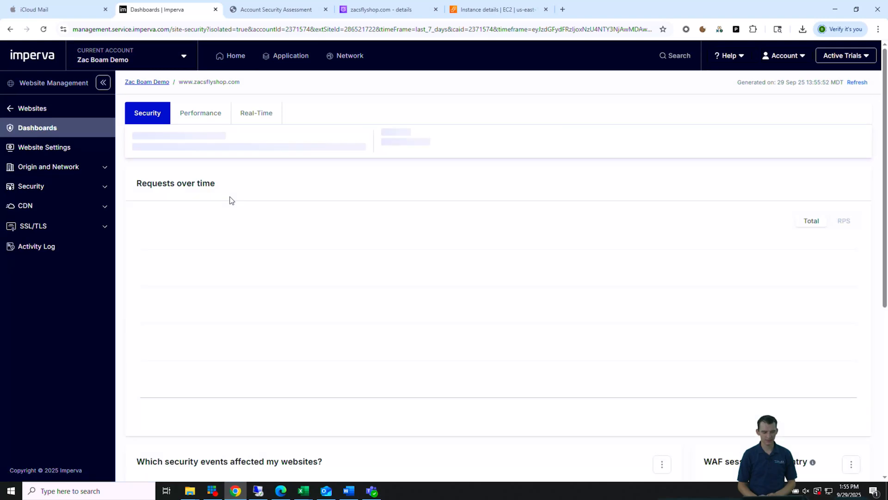
{"action": "left_click", "coordinate": [96, 153]}
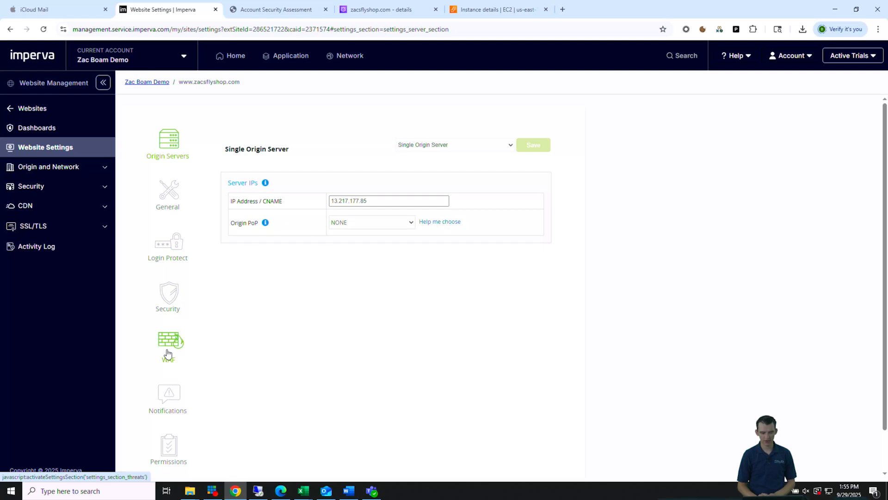
{"action": "right_click", "coordinate": [168, 352]}
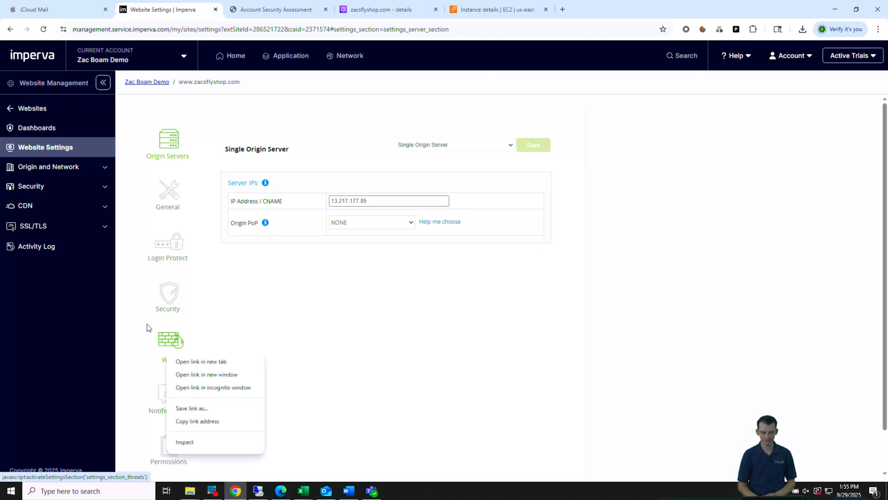
{"action": "left_click", "coordinate": [166, 342]}
In the site's L7 DDoS mitigation settings, set the request-rate threshold for considering it under DDoS to 150 requests per second
{"action": "scroll", "coordinate": [260, 269], "scroll_direction": "down", "scroll_amount": 2}
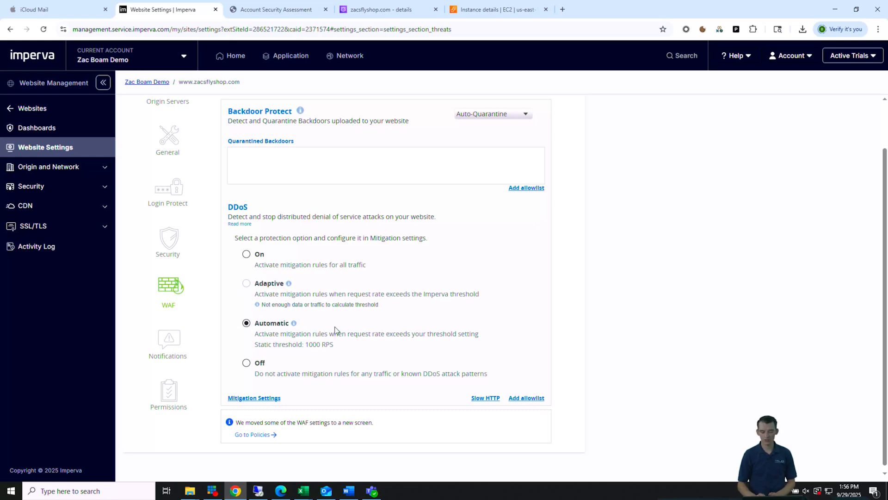
{"action": "left_click_drag", "start_coordinate": [305, 345], "coordinate": [336, 348]}
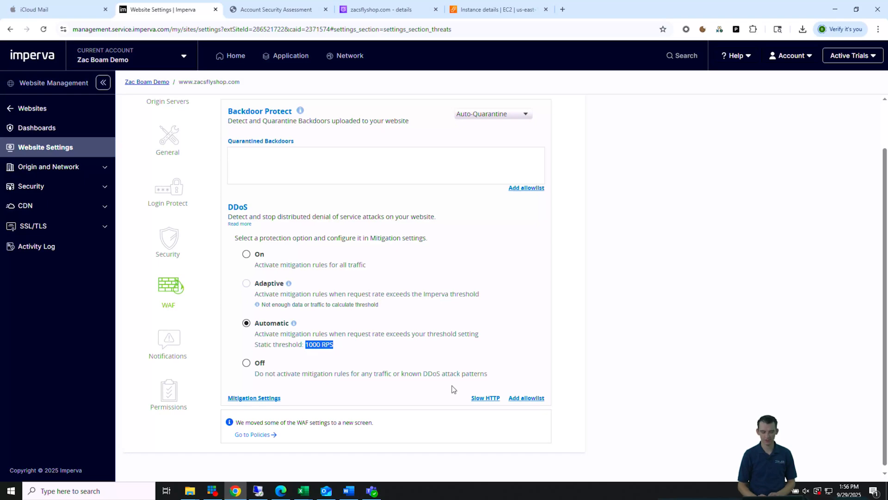
{"action": "left_click", "coordinate": [266, 403]}
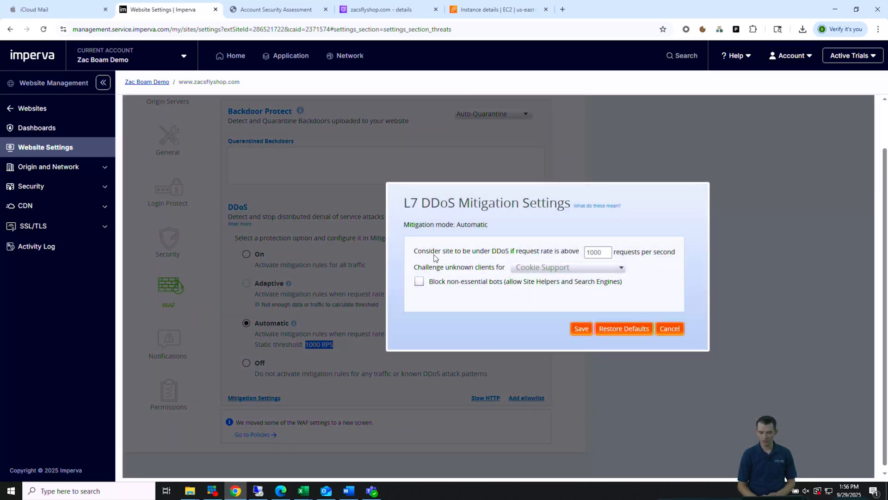
{"action": "left_click", "coordinate": [602, 252]}
{"action": "key", "text": "BackSpace"}
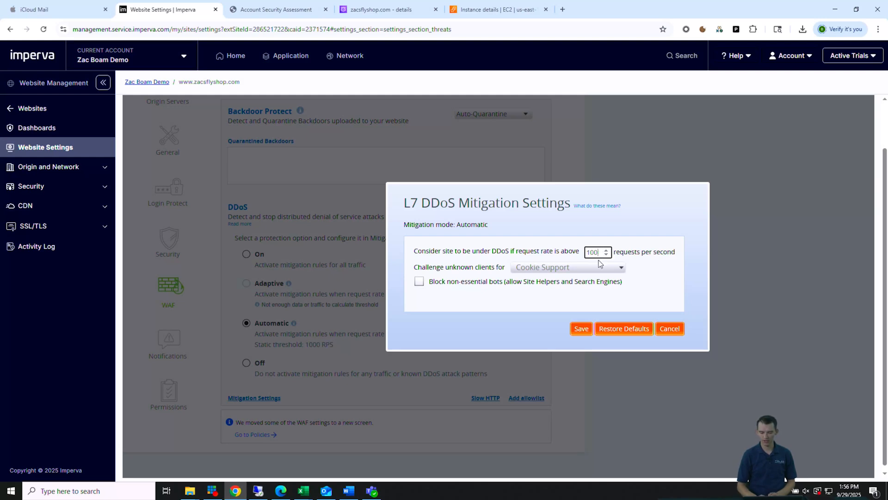
{"action": "key", "text": "BackSpace"}
{"action": "type", "text": "50"}
{"action": "left_click", "coordinate": [661, 276]}
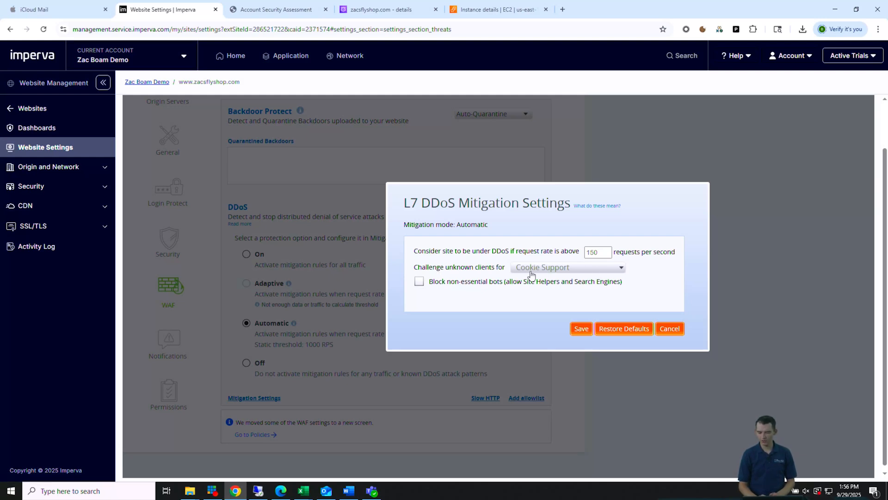
View the challenge options for unknown clients and save the L7 DDoS mitigation settings without choosing a different challenge
{"action": "left_click", "coordinate": [575, 273]}
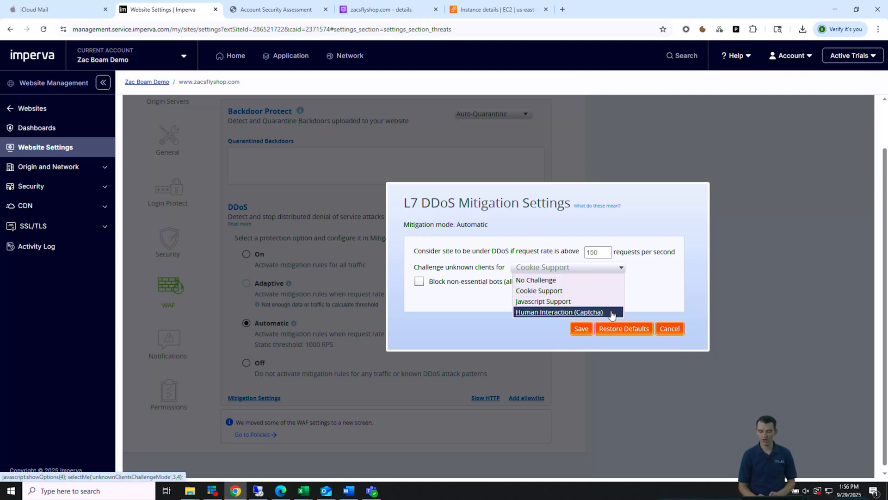
{"action": "left_click", "coordinate": [656, 290]}
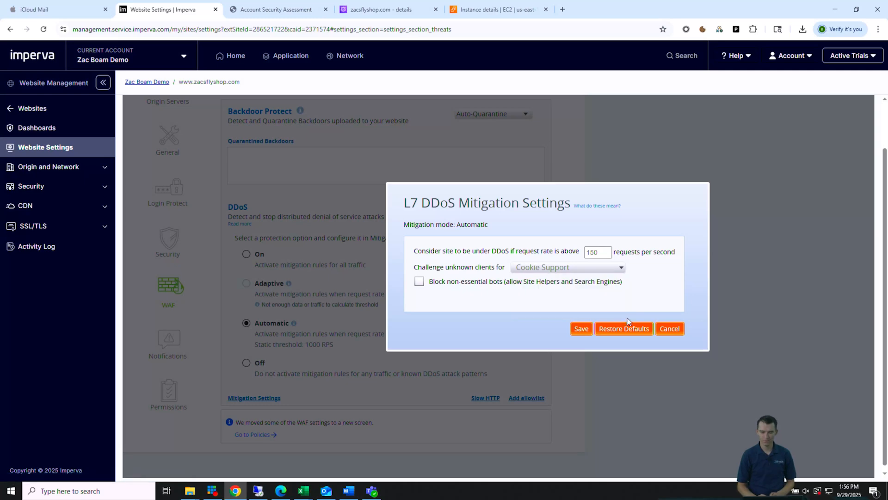
{"action": "left_click", "coordinate": [582, 329]}
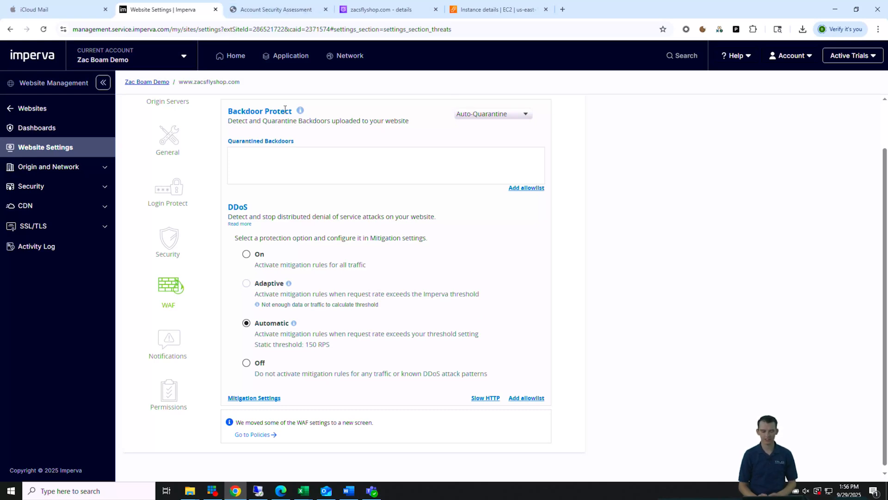
{"action": "left_click", "coordinate": [281, 14]}
{"action": "scroll", "coordinate": [285, 168], "scroll_direction": "down", "scroll_amount": 8}
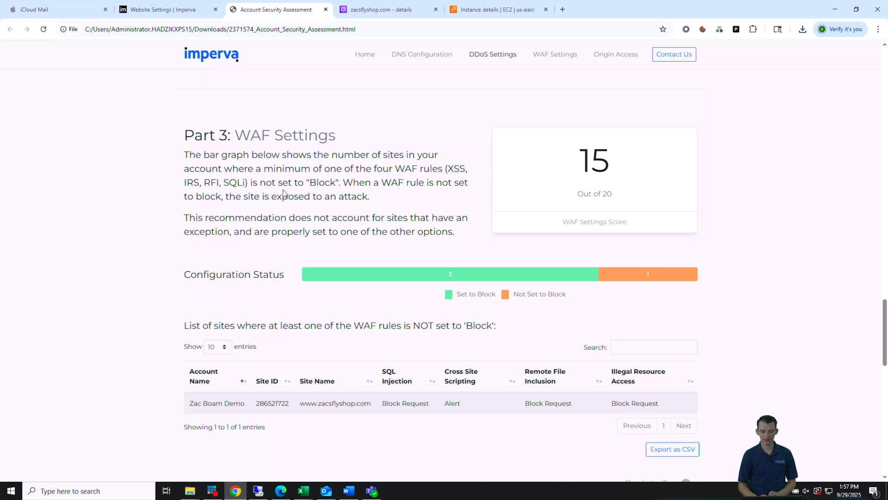
{"action": "scroll", "coordinate": [325, 359], "scroll_direction": "down", "scroll_amount": 1}
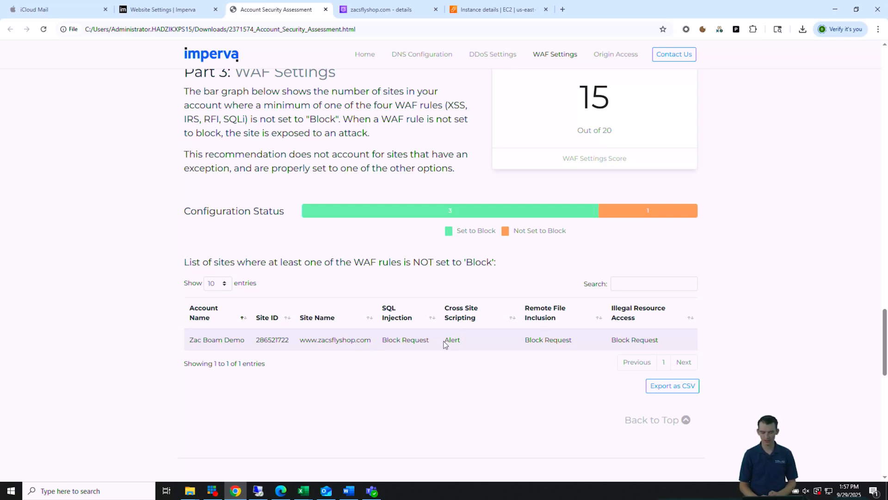
{"action": "left_click_drag", "start_coordinate": [443, 342], "coordinate": [462, 341]}
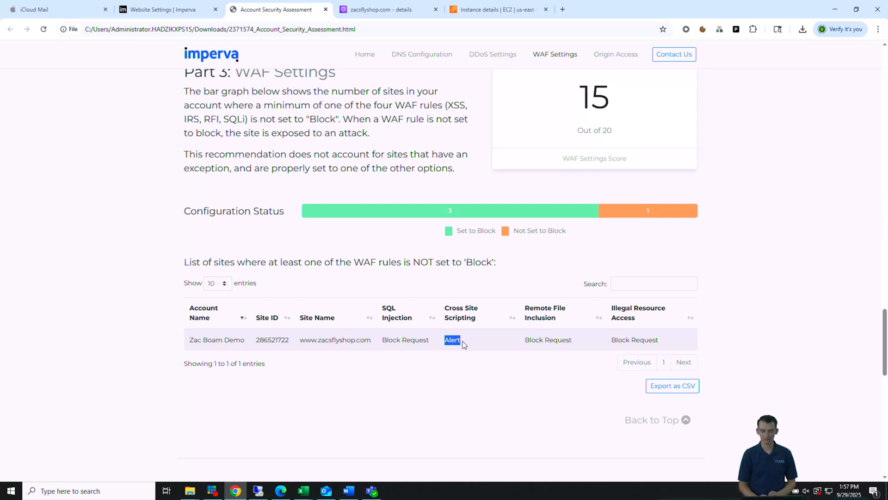
{"action": "left_click", "coordinate": [459, 366]}
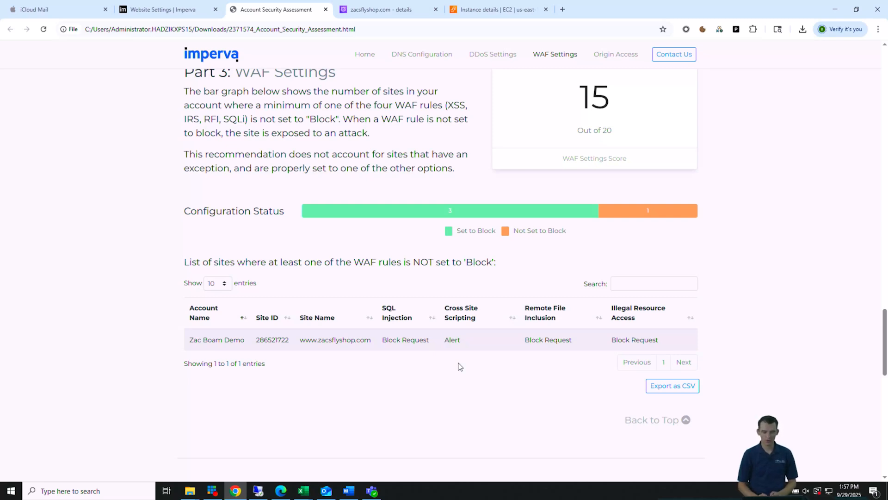
{"action": "scroll", "coordinate": [459, 367], "scroll_direction": "up", "scroll_amount": 1}
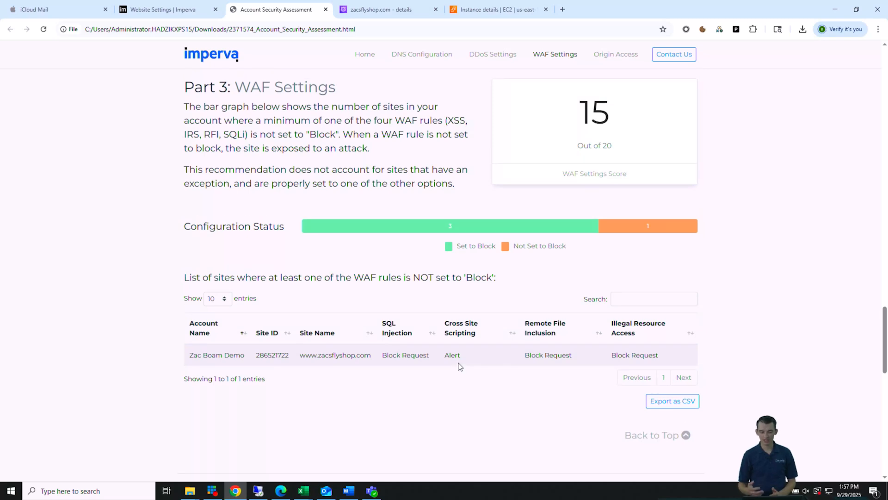
{"action": "scroll", "coordinate": [459, 367], "scroll_direction": "up", "scroll_amount": 2}
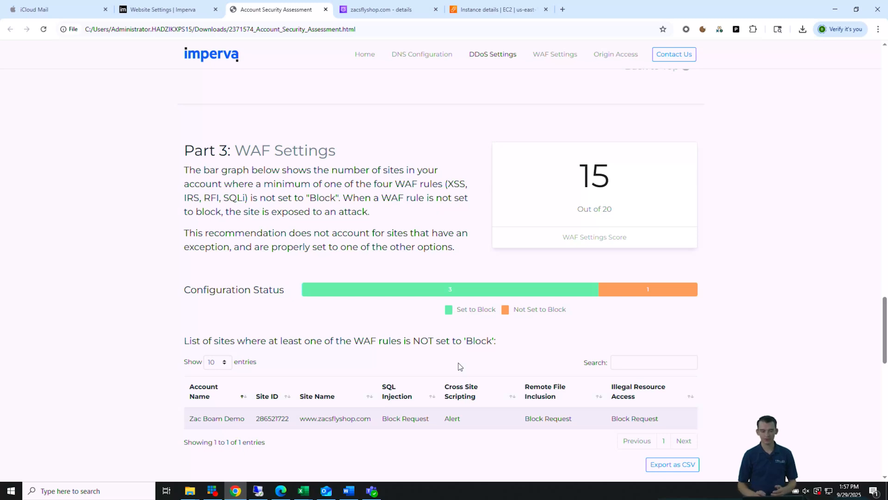
{"action": "scroll", "coordinate": [459, 367], "scroll_direction": "down", "scroll_amount": 2}
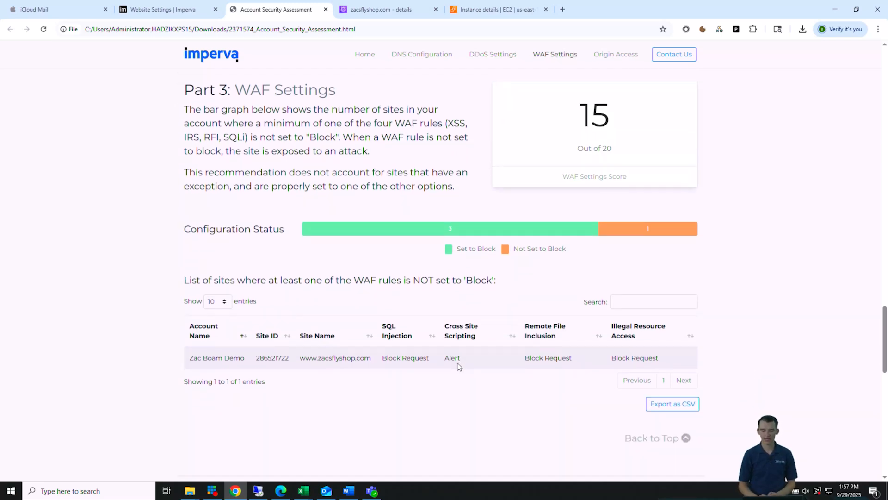
{"action": "left_click_drag", "start_coordinate": [443, 359], "coordinate": [461, 359]}
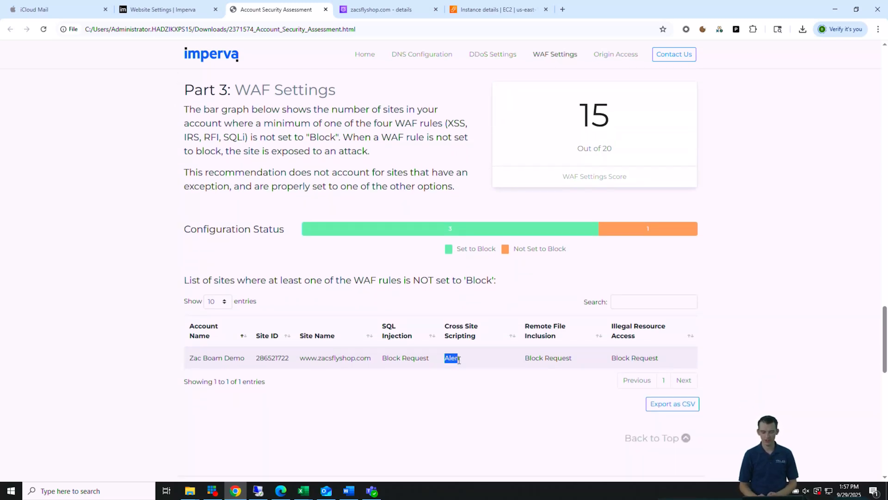
{"action": "left_click", "coordinate": [447, 395]}
Switch to the Imperva management console and open the account's default WAF Rules policy for editing
{"action": "left_click", "coordinate": [181, 10]}
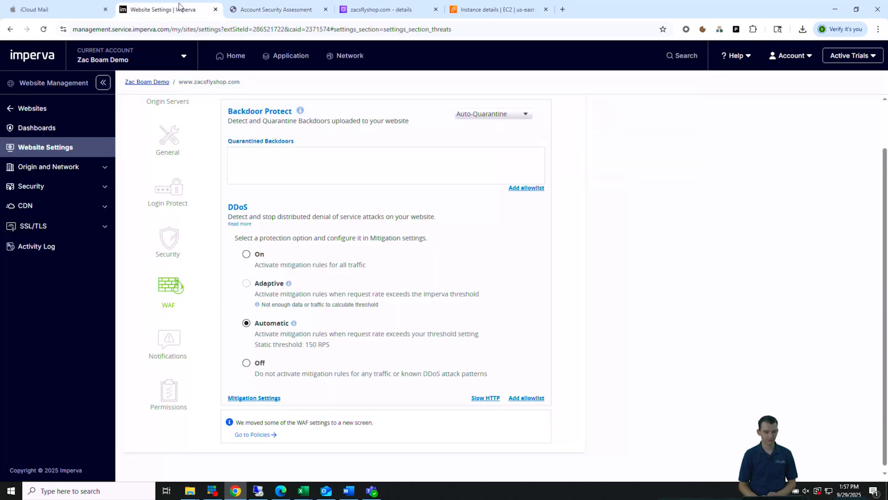
{"action": "left_click", "coordinate": [277, 56]}
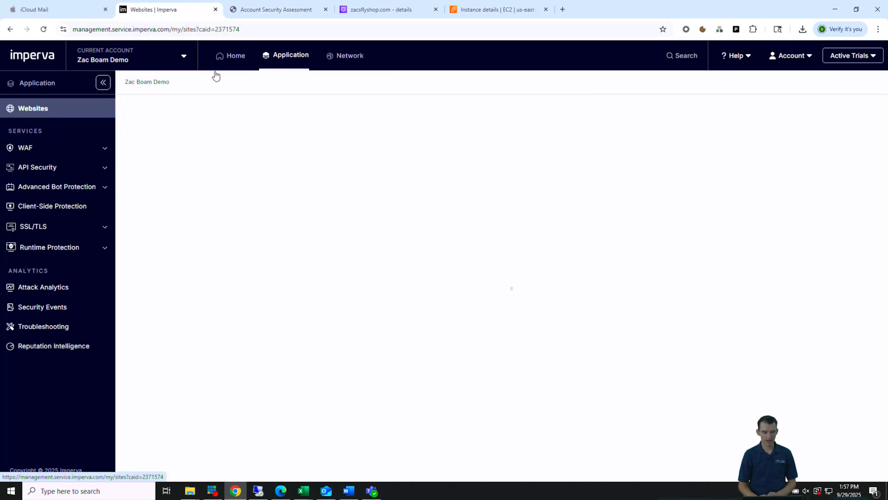
{"action": "left_click", "coordinate": [83, 148]}
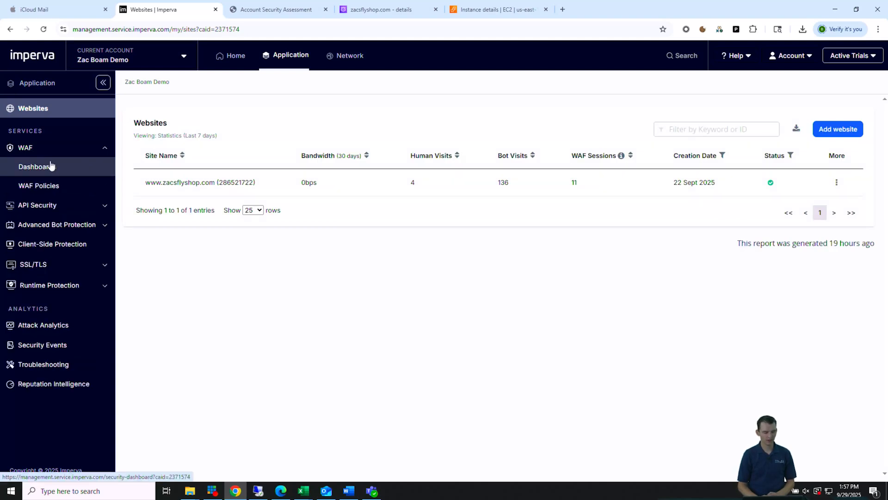
{"action": "left_click", "coordinate": [44, 190]}
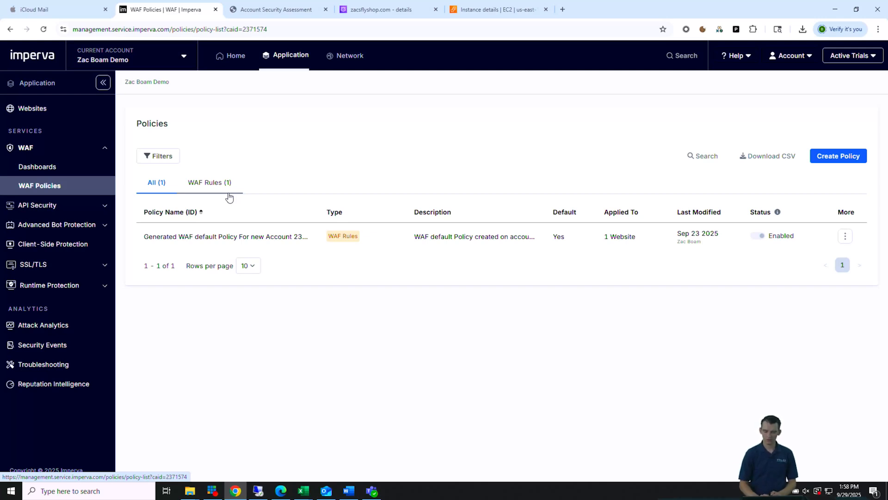
{"action": "left_click", "coordinate": [202, 236]}
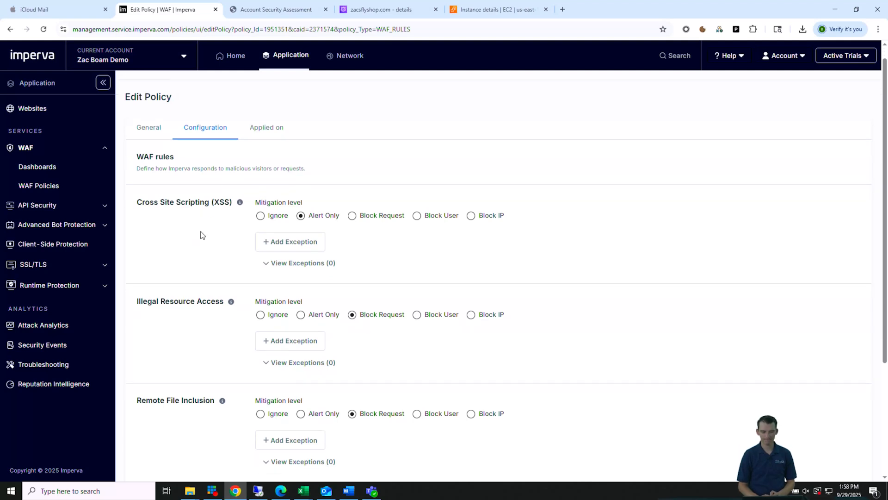
Set the Cross Site Scripting (XSS) mitigation level to Block Request and save the WAF policy
{"action": "scroll", "coordinate": [200, 234], "scroll_direction": "down", "scroll_amount": 2}
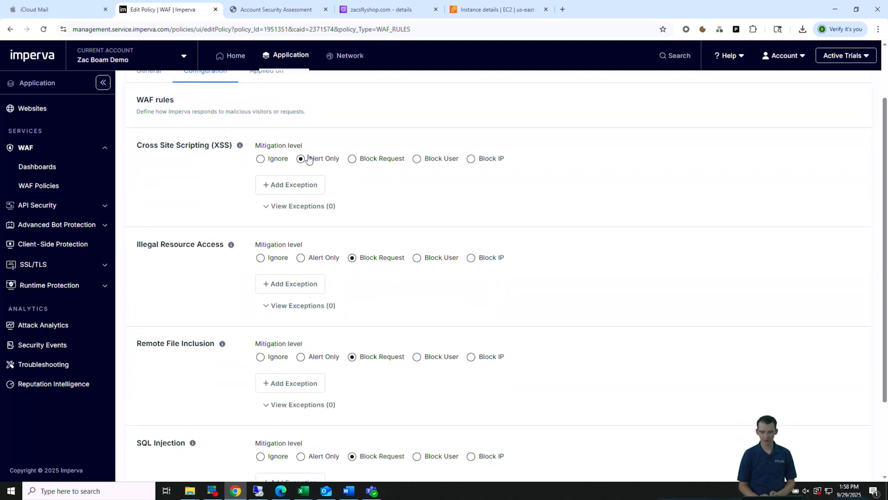
{"action": "scroll", "coordinate": [294, 268], "scroll_direction": "down", "scroll_amount": 2}
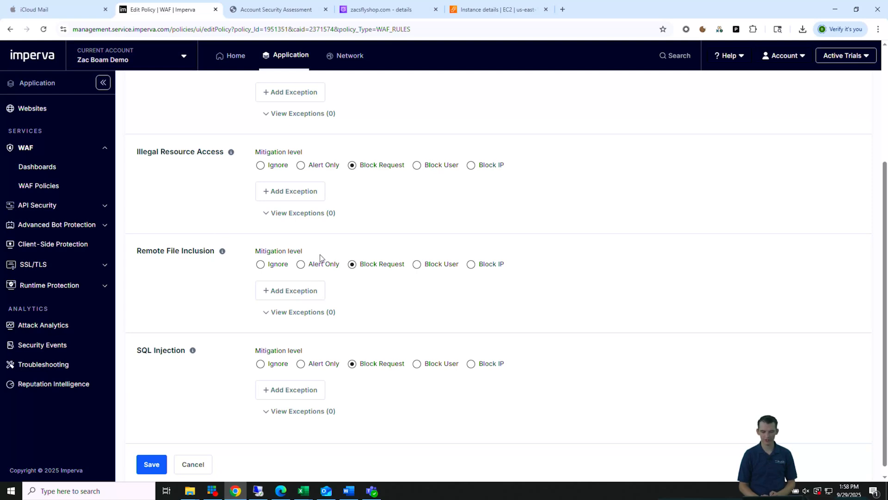
{"action": "scroll", "coordinate": [354, 202], "scroll_direction": "up", "scroll_amount": 2}
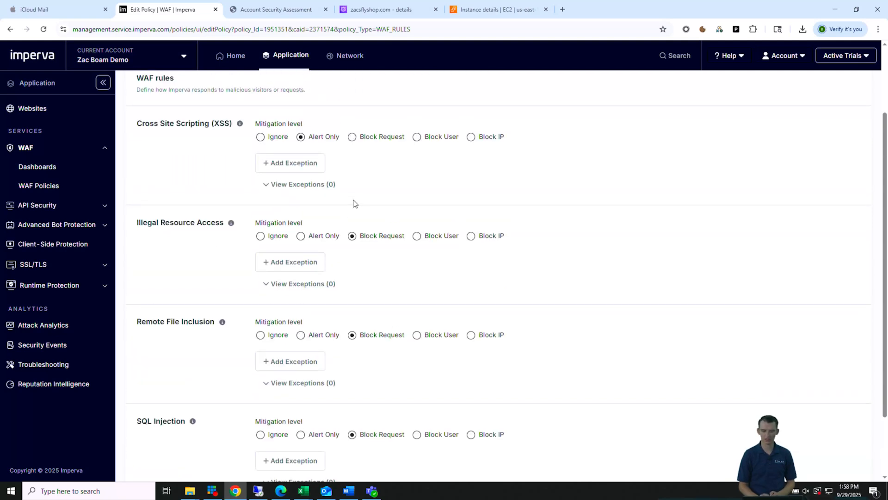
{"action": "left_click", "coordinate": [353, 139]}
{"action": "scroll", "coordinate": [340, 212], "scroll_direction": "down", "scroll_amount": 3}
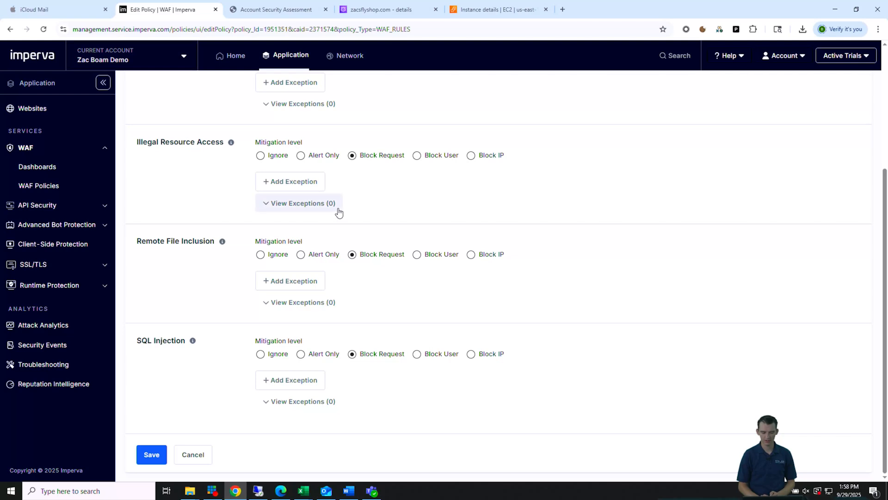
{"action": "left_click", "coordinate": [150, 454]}
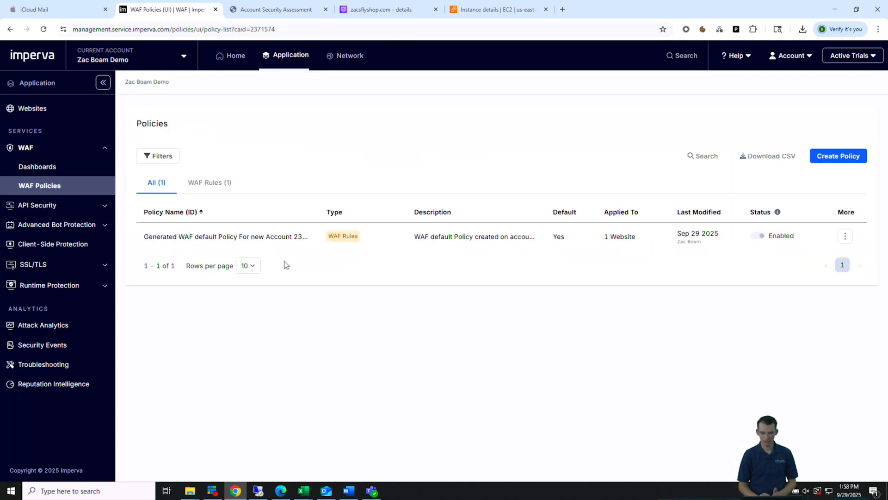
Return to the assessment report and examine the Origin Access section's purpose, score and list of websites with port 80 or 443 open
{"action": "left_click", "coordinate": [288, 7]}
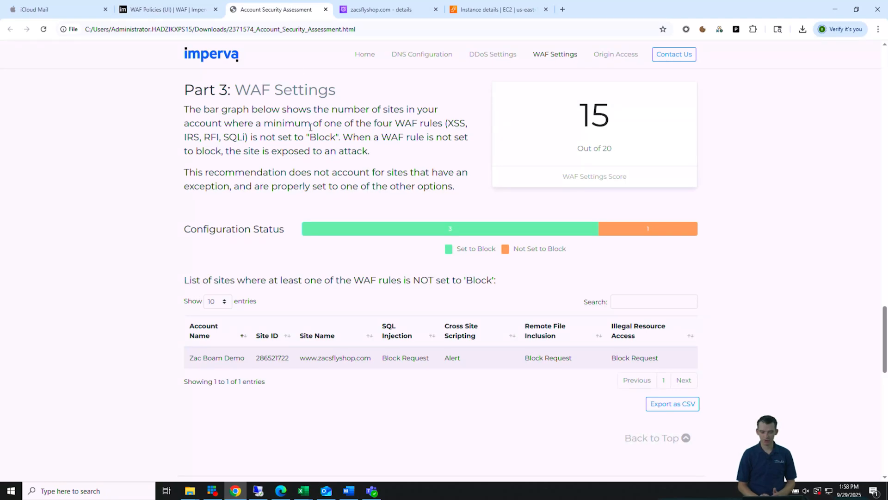
{"action": "scroll", "coordinate": [310, 125], "scroll_direction": "up", "scroll_amount": 1}
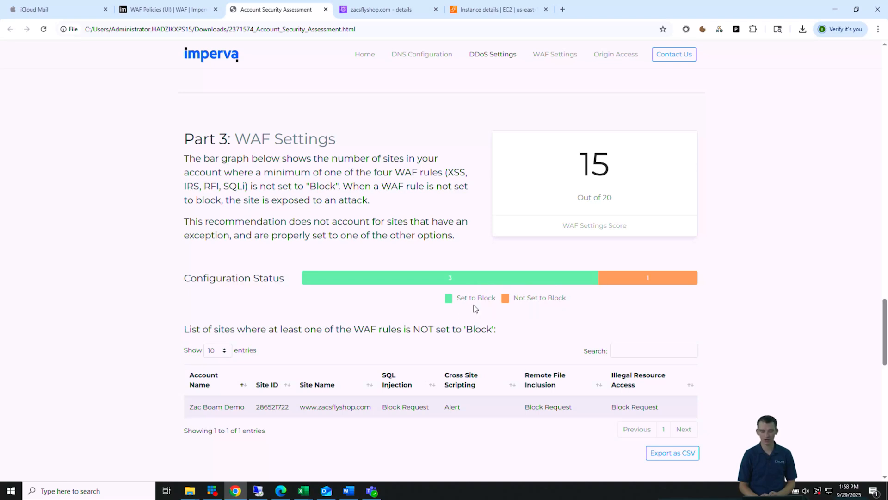
{"action": "scroll", "coordinate": [475, 309], "scroll_direction": "down", "scroll_amount": 10}
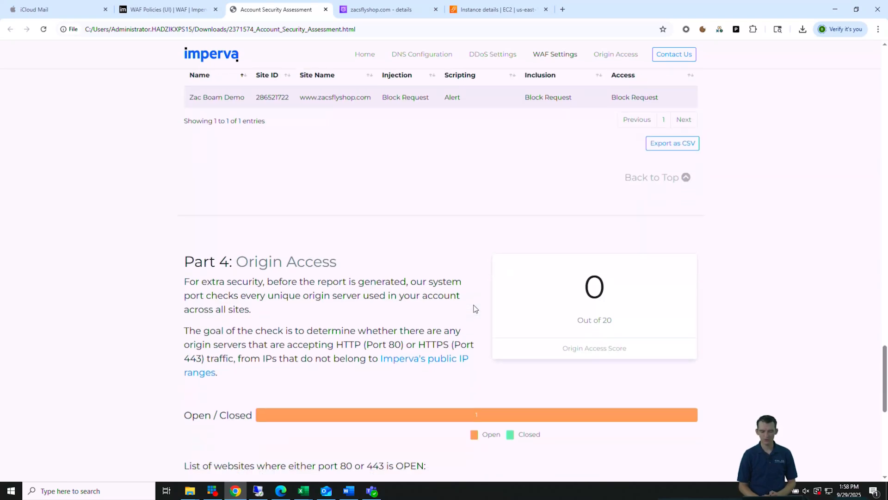
{"action": "scroll", "coordinate": [475, 308], "scroll_direction": "down", "scroll_amount": 2}
{"action": "scroll", "coordinate": [475, 309], "scroll_direction": "up", "scroll_amount": 1}
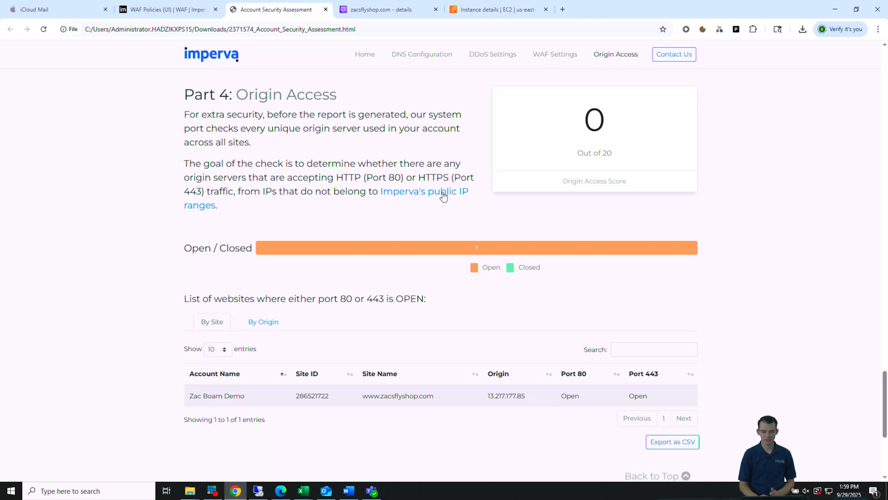
{"action": "scroll", "coordinate": [444, 196], "scroll_direction": "down", "scroll_amount": 2}
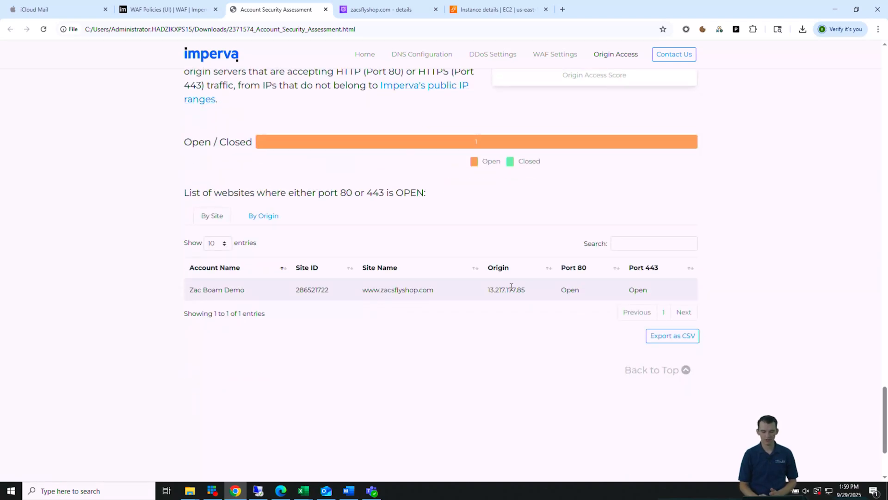
{"action": "left_click_drag", "start_coordinate": [484, 292], "coordinate": [546, 296]}
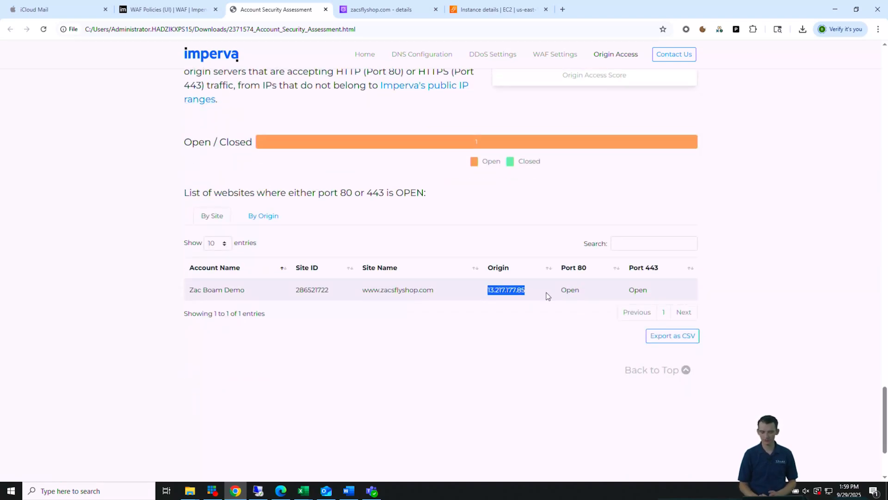
{"action": "left_click", "coordinate": [550, 310]}
{"action": "left_click_drag", "start_coordinate": [561, 290], "coordinate": [660, 294]}
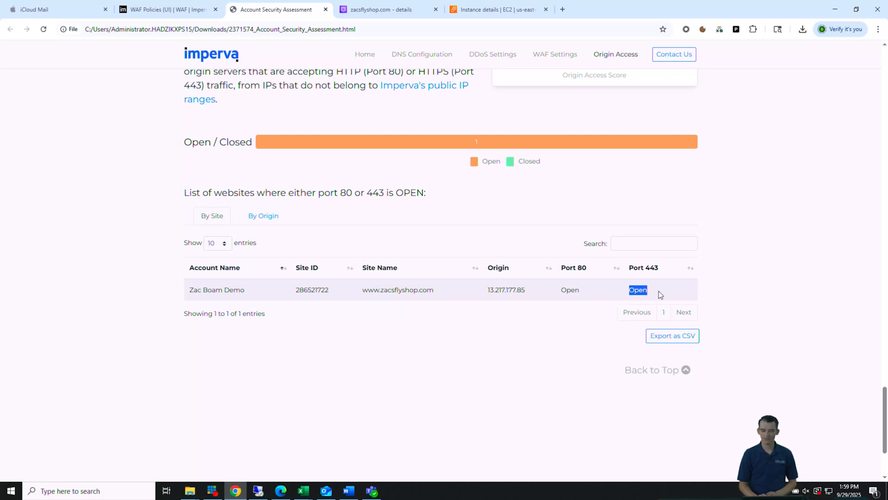
{"action": "left_click", "coordinate": [730, 290]}
{"action": "scroll", "coordinate": [731, 290], "scroll_direction": "up", "scroll_amount": 1}
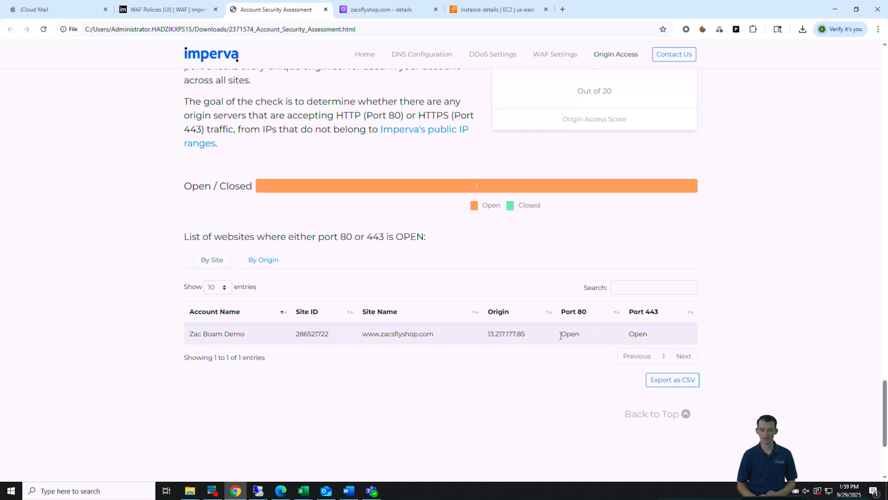
{"action": "scroll", "coordinate": [550, 340], "scroll_direction": "up", "scroll_amount": 1}
{"action": "scroll", "coordinate": [551, 341], "scroll_direction": "up", "scroll_amount": 2}
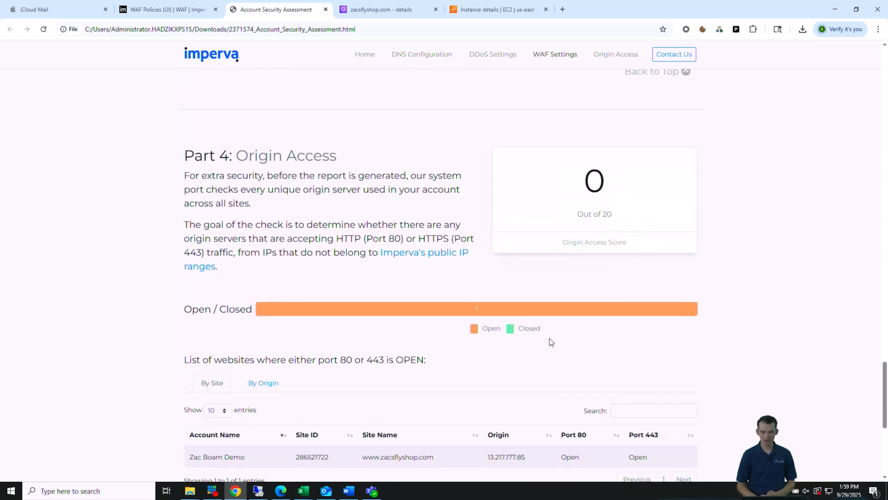
{"action": "scroll", "coordinate": [551, 341], "scroll_direction": "down", "scroll_amount": 1}
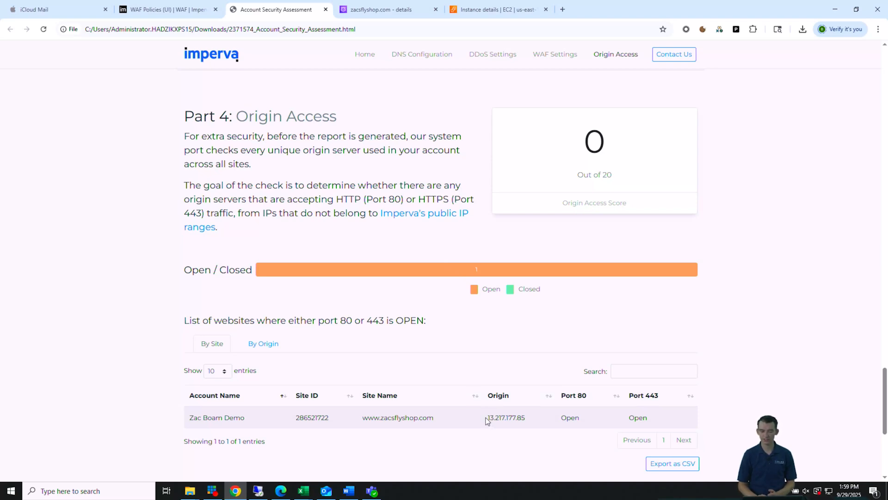
{"action": "left_click_drag", "start_coordinate": [487, 417], "coordinate": [528, 418]}
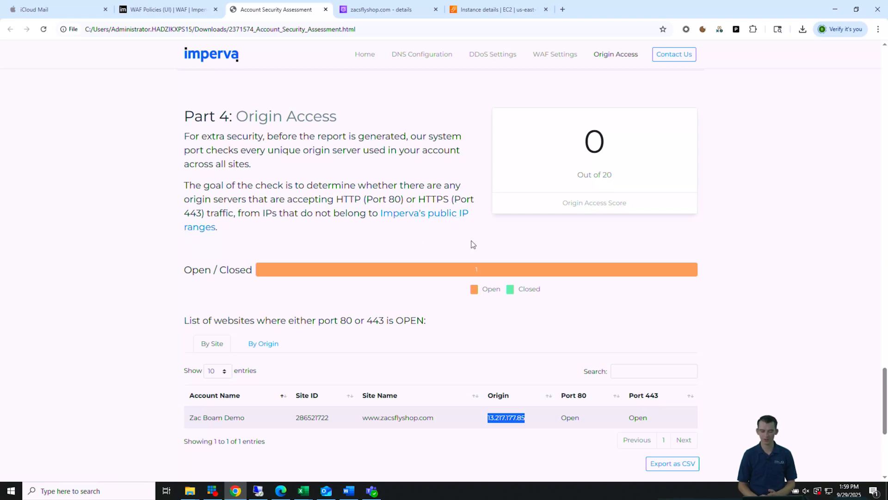
{"action": "scroll", "coordinate": [471, 244], "scroll_direction": "down", "scroll_amount": 2}
{"action": "scroll", "coordinate": [472, 243], "scroll_direction": "down", "scroll_amount": 1}
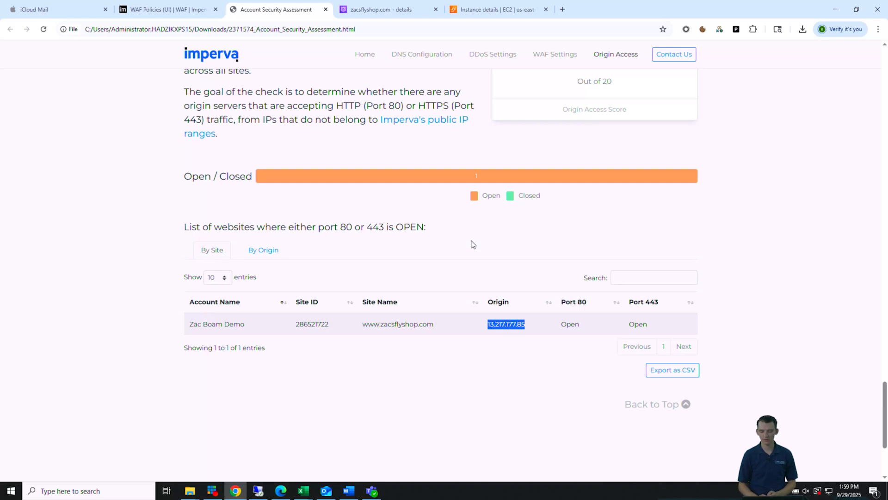
{"action": "left_click", "coordinate": [473, 244]}
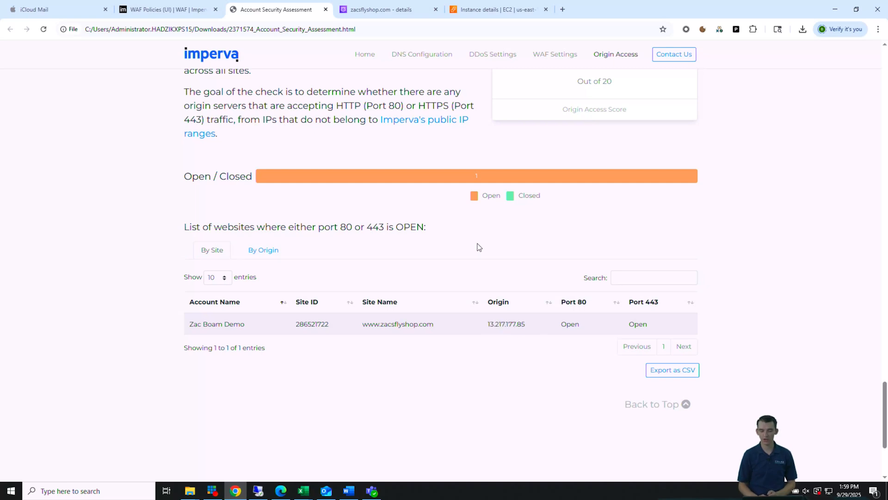
{"action": "double_click", "coordinate": [561, 326]}
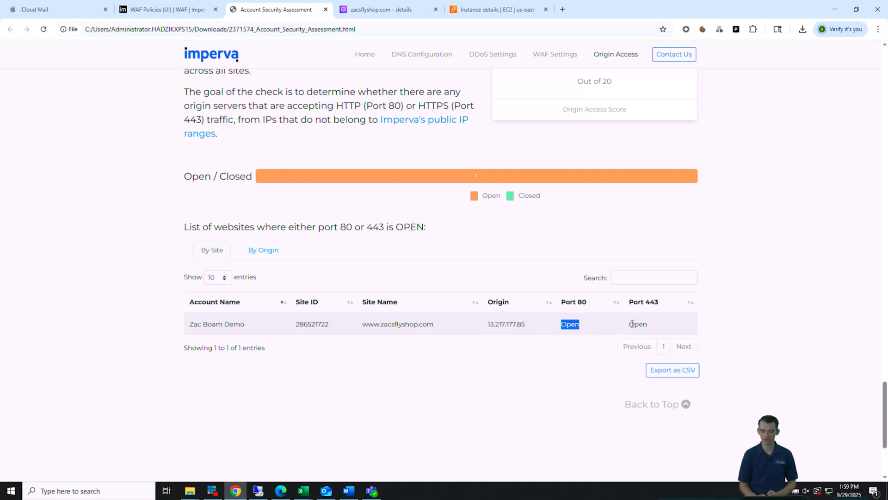
{"action": "left_click_drag", "start_coordinate": [630, 324], "coordinate": [648, 324]}
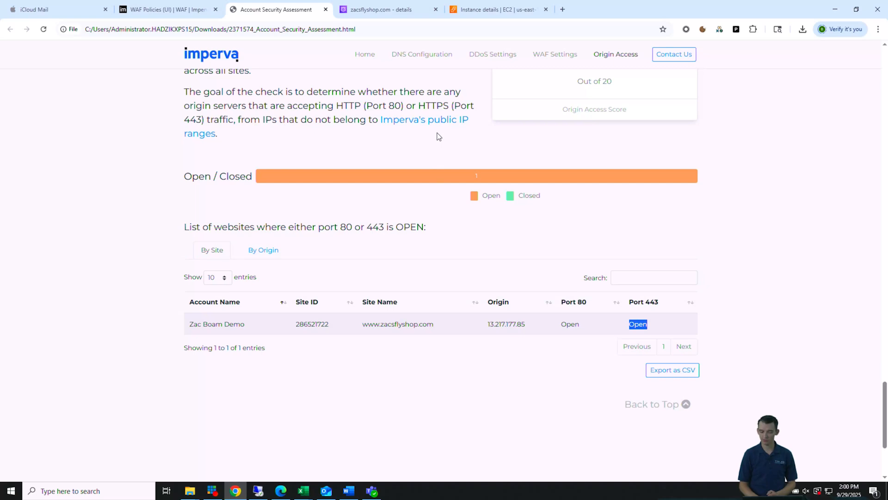
{"action": "left_click", "coordinate": [452, 147]}
Go back to the beginning of the assessment report and review the total security score and score comparison
{"action": "scroll", "coordinate": [453, 147], "scroll_direction": "up", "scroll_amount": 3}
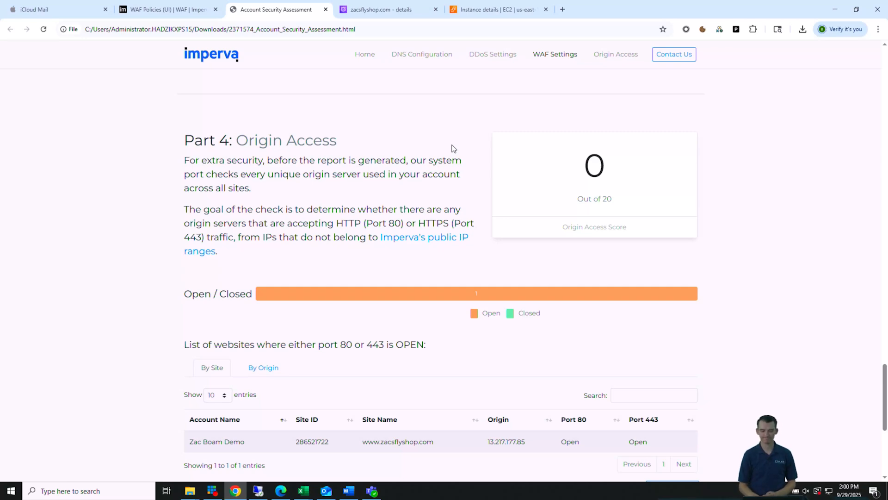
{"action": "scroll", "coordinate": [453, 148], "scroll_direction": "up", "scroll_amount": 20}
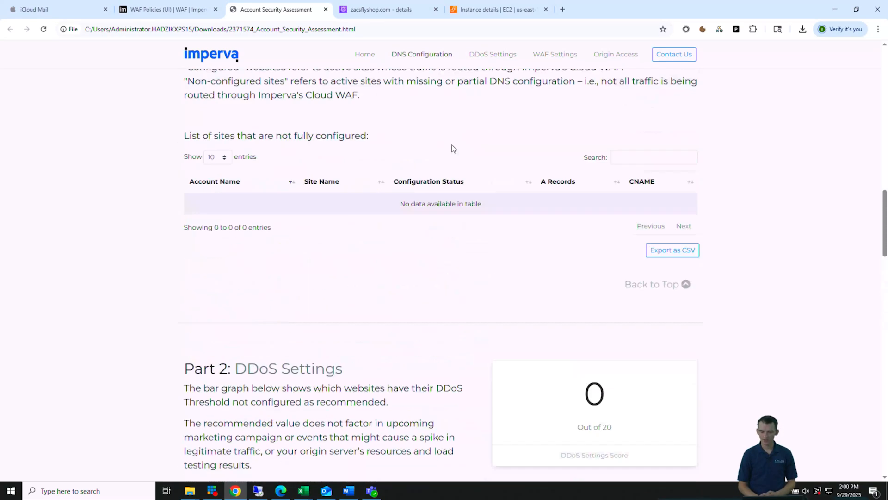
{"action": "scroll", "coordinate": [453, 148], "scroll_direction": "up", "scroll_amount": 20}
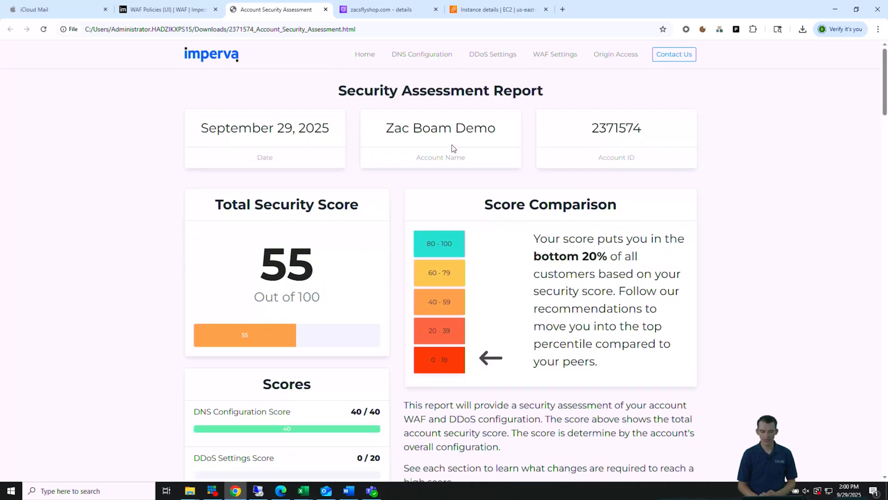